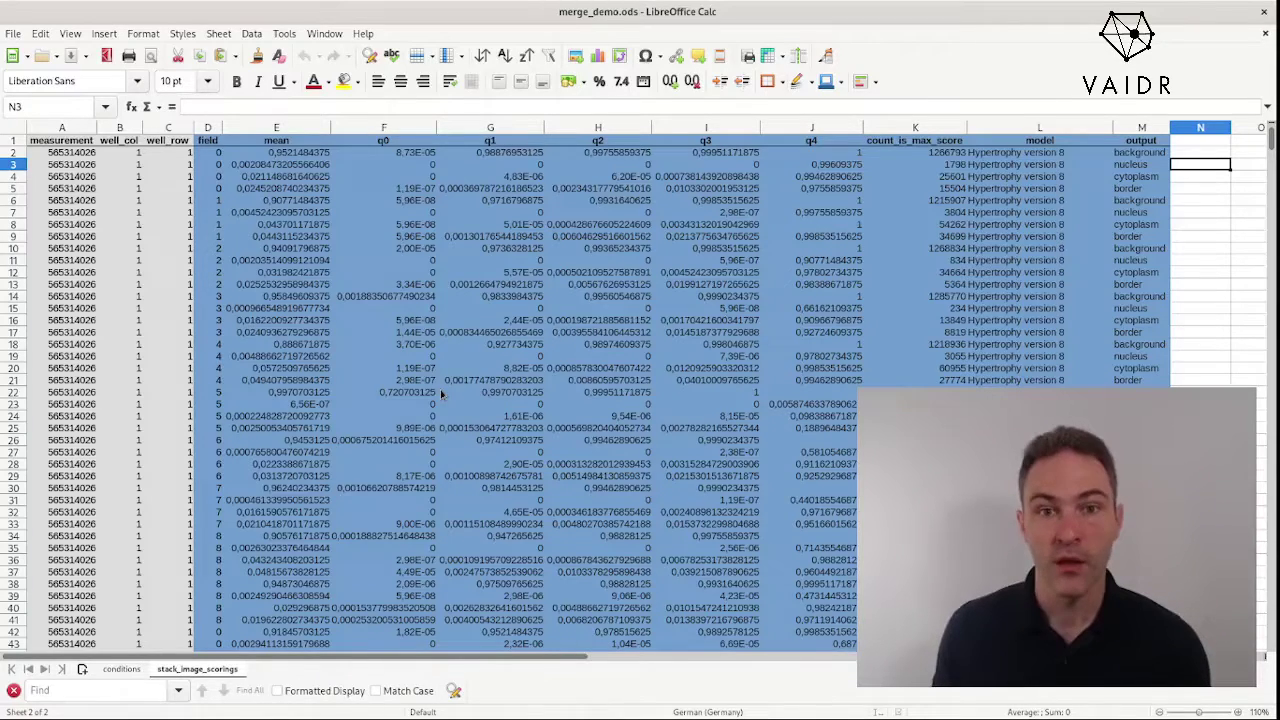
# Compare the columns of the conditions and stack_image_scorings sheets, and check how far the scoring data extends
pyautogui.click(118, 669)
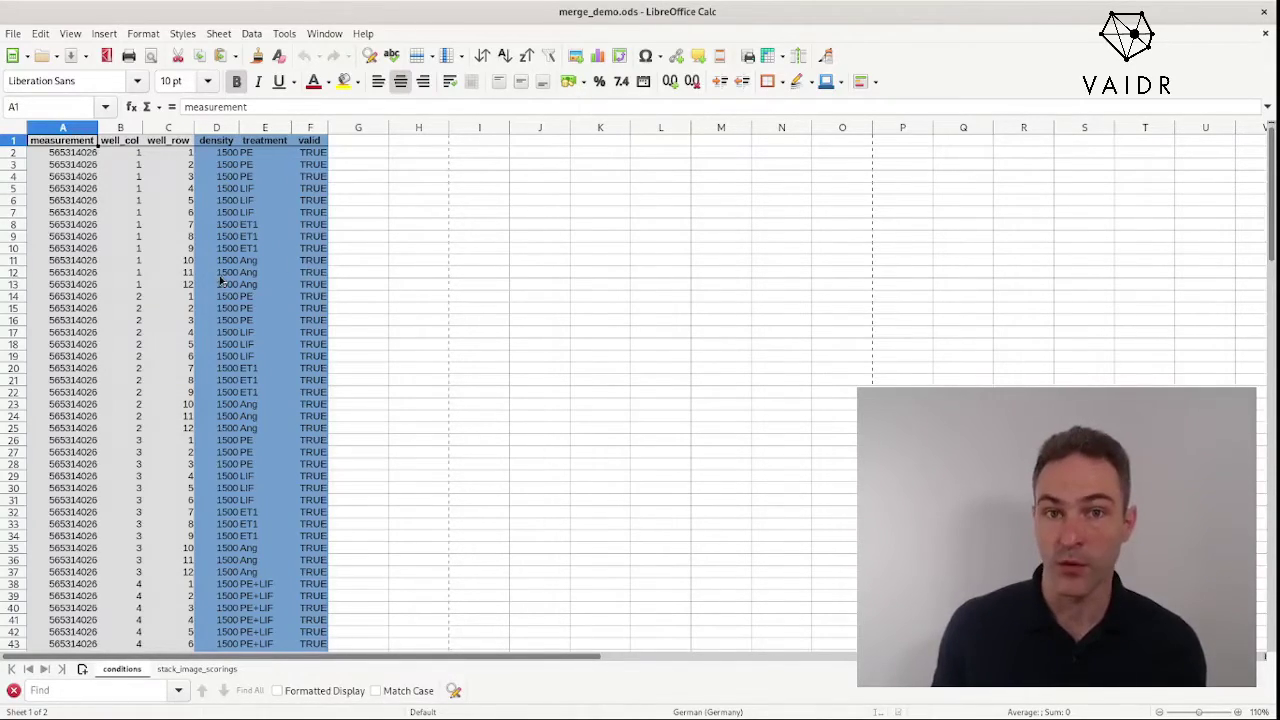
pyautogui.press('Tab')
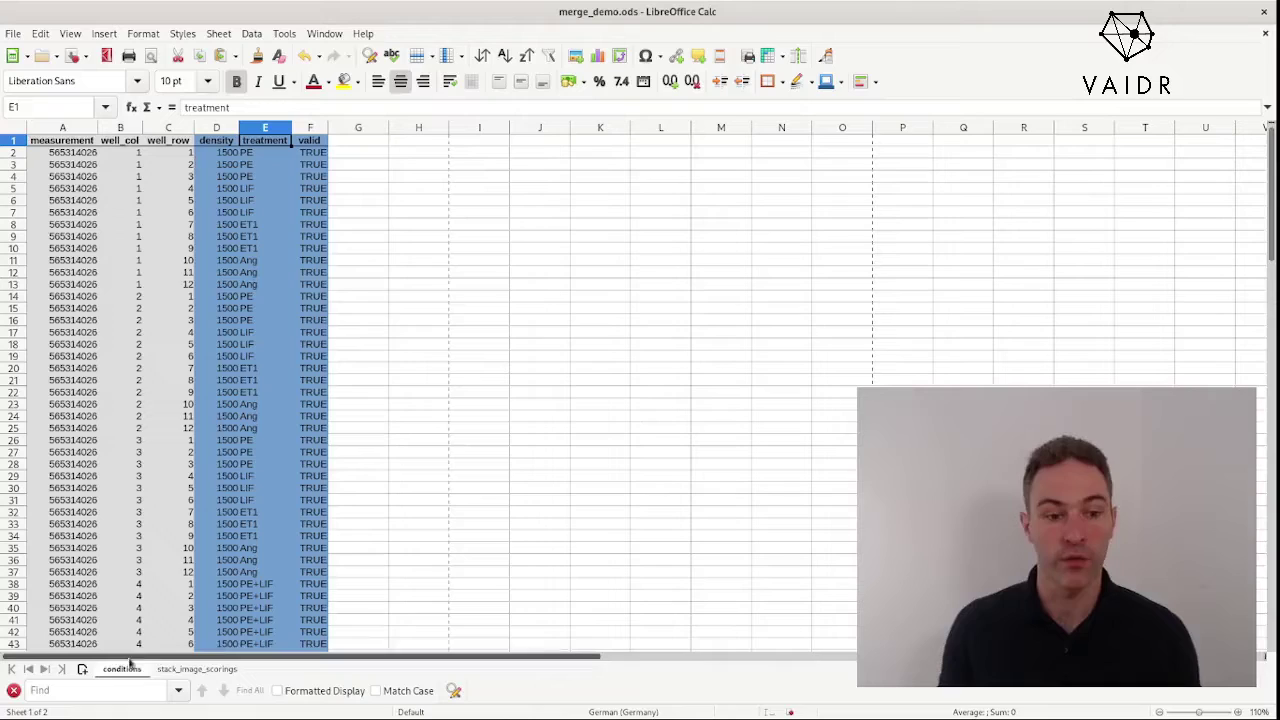
pyautogui.click(220, 672)
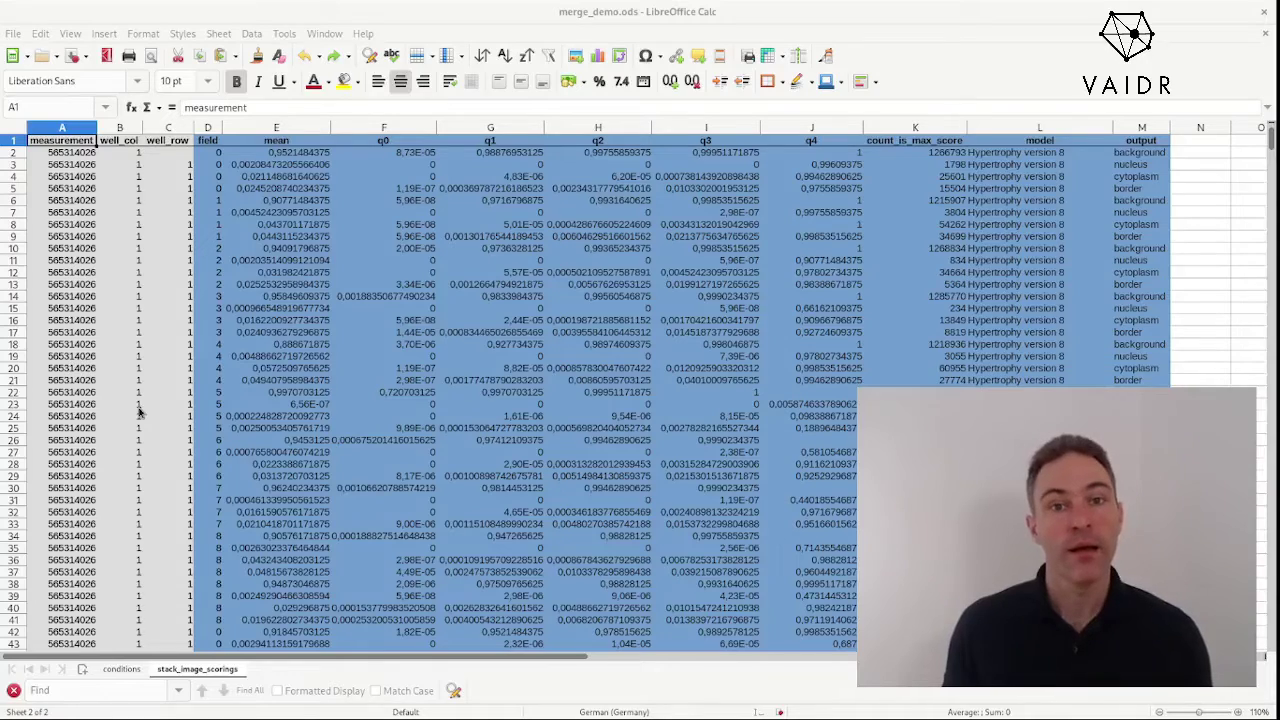
pyautogui.click(291, 127)
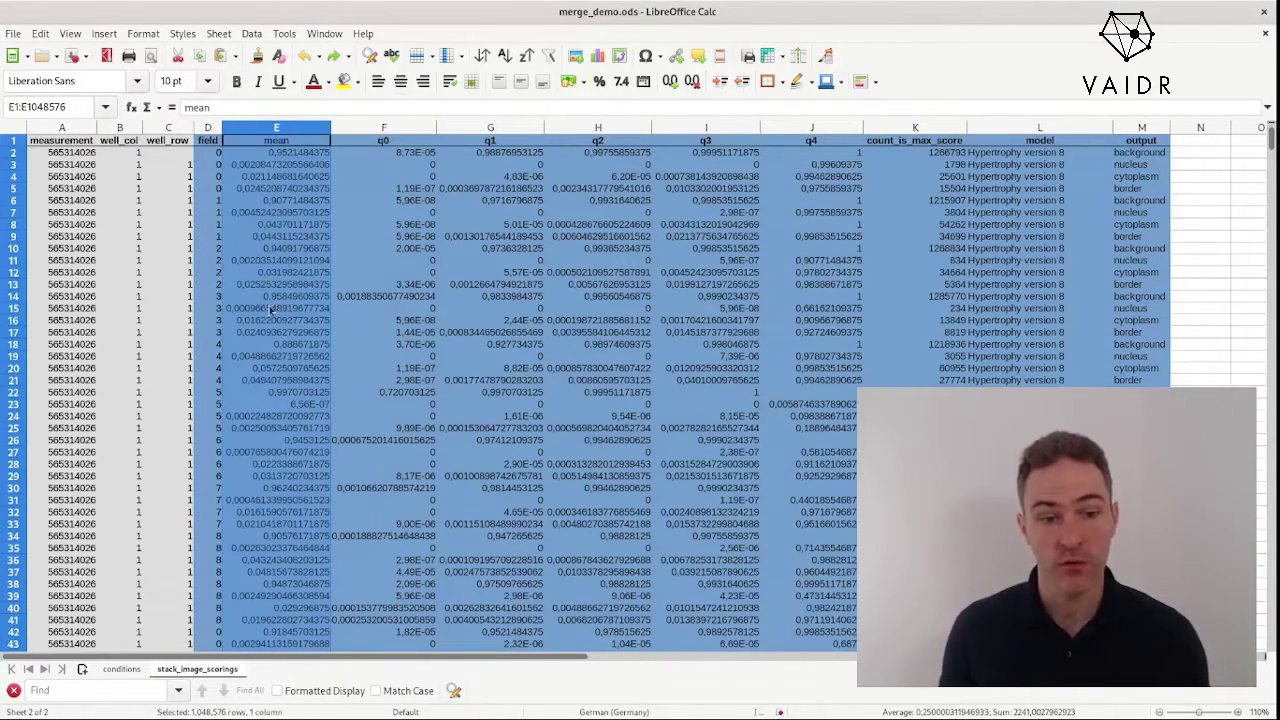
pyautogui.click(121, 669)
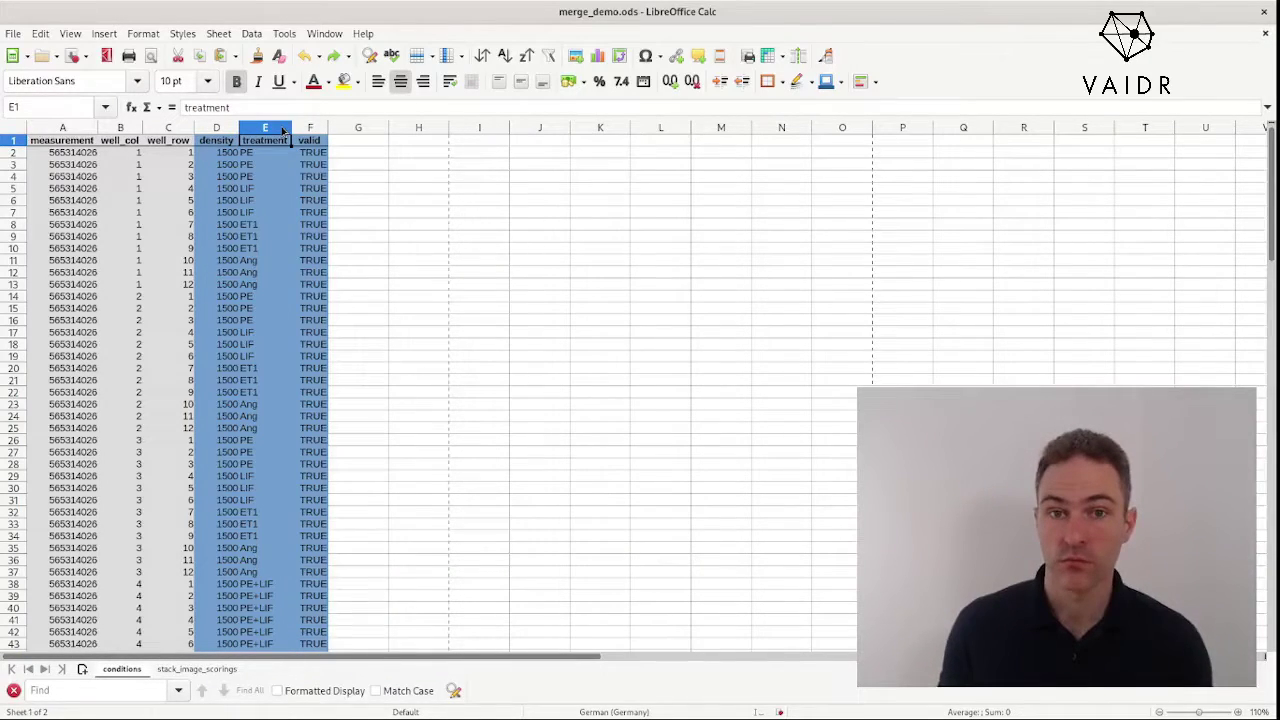
pyautogui.click(211, 674)
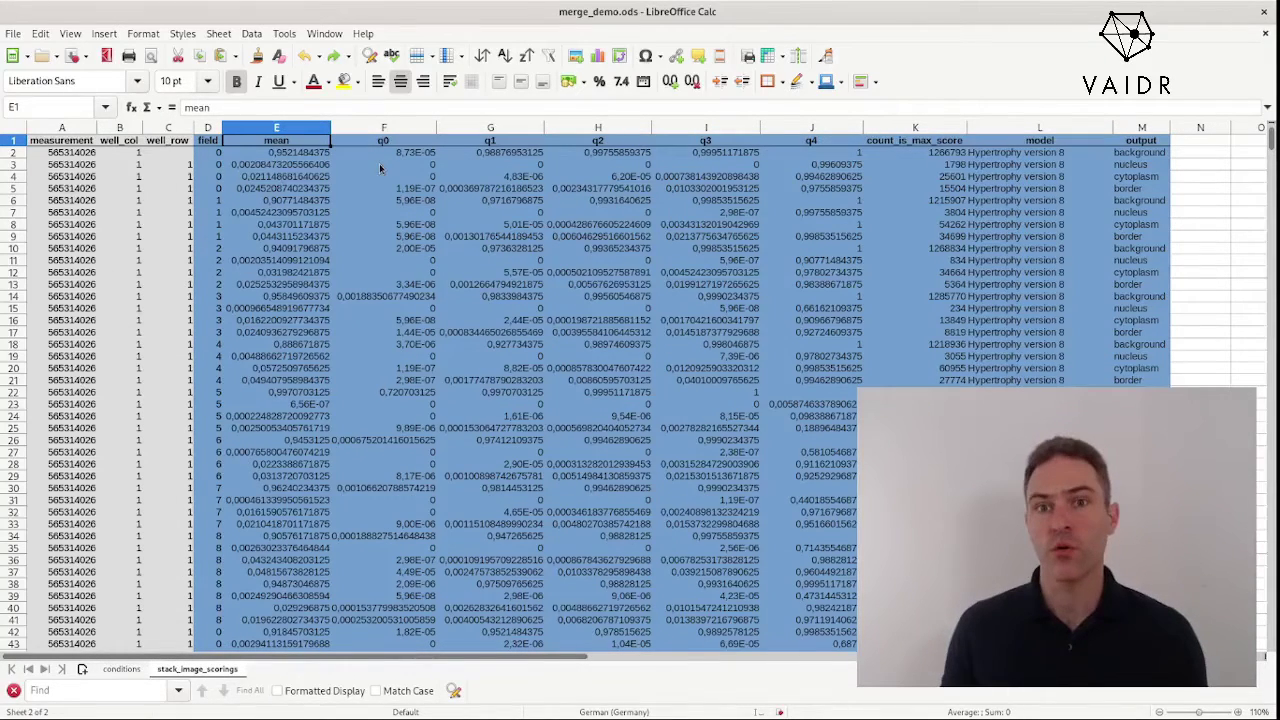
pyautogui.click(122, 670)
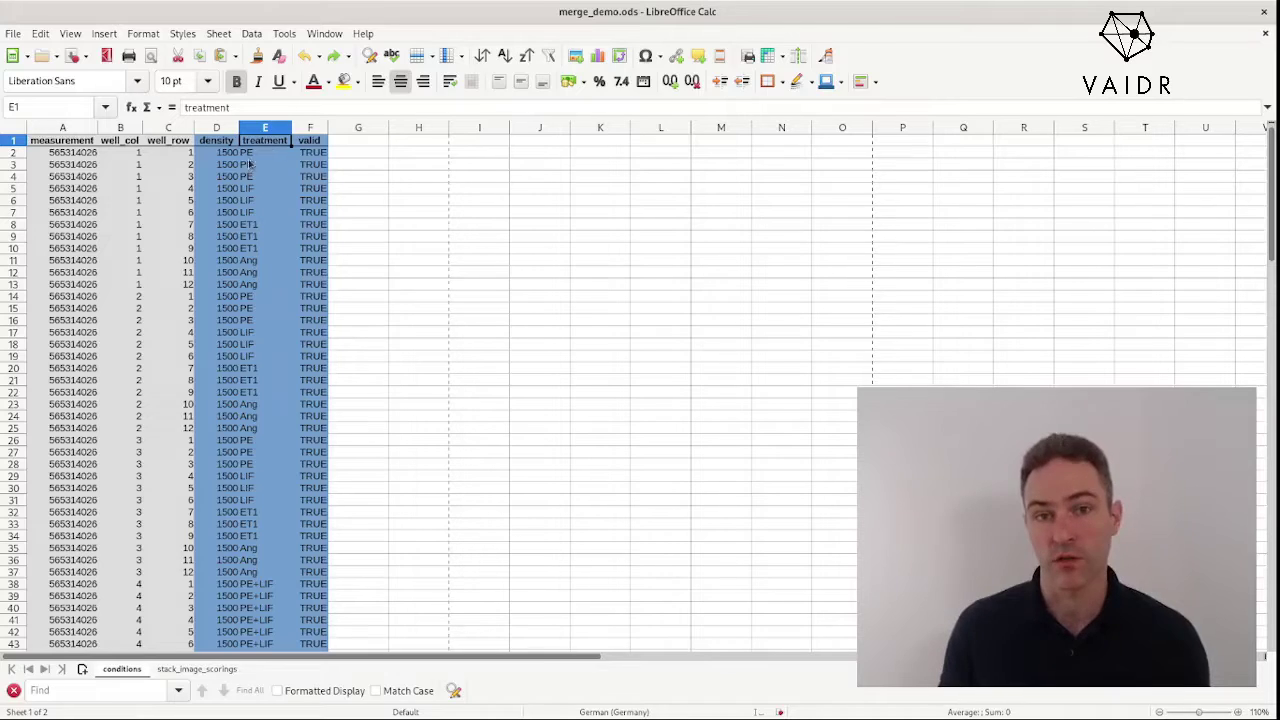
pyautogui.click(232, 673)
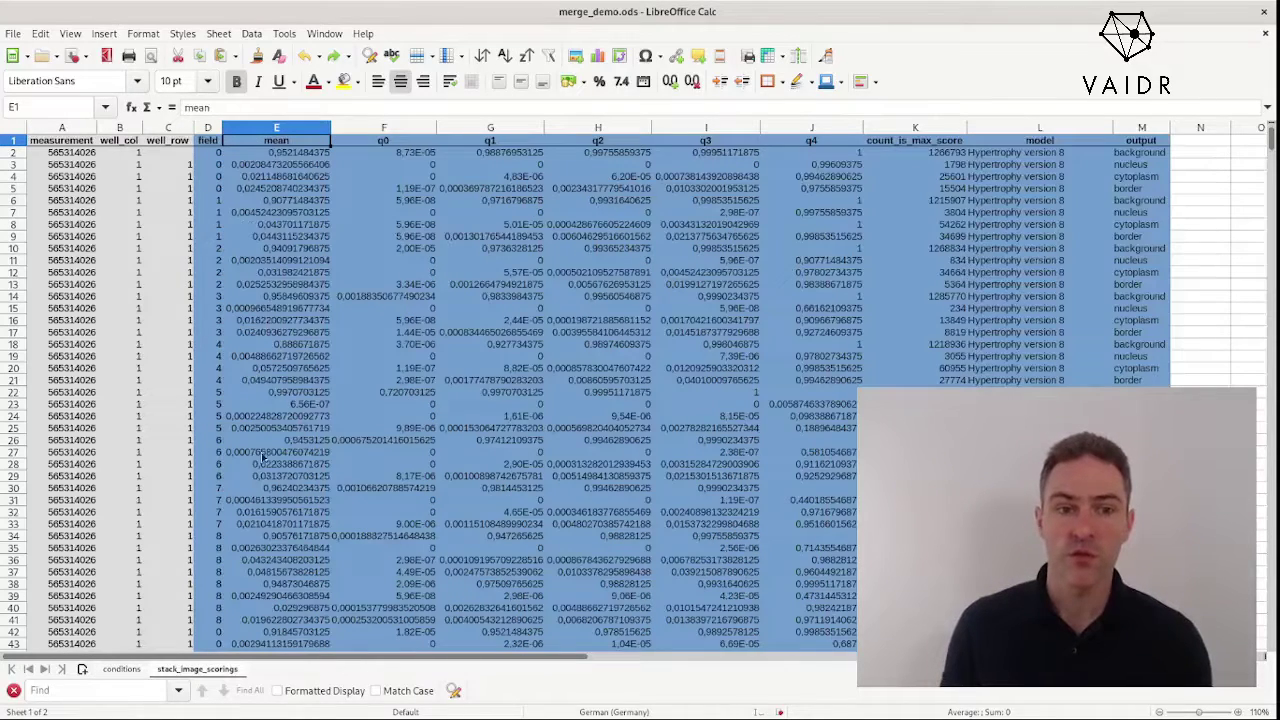
pyautogui.click(322, 346)
pyautogui.hotkey('ctrl', 'Right')
pyautogui.hotkey('ctrl', 'End')
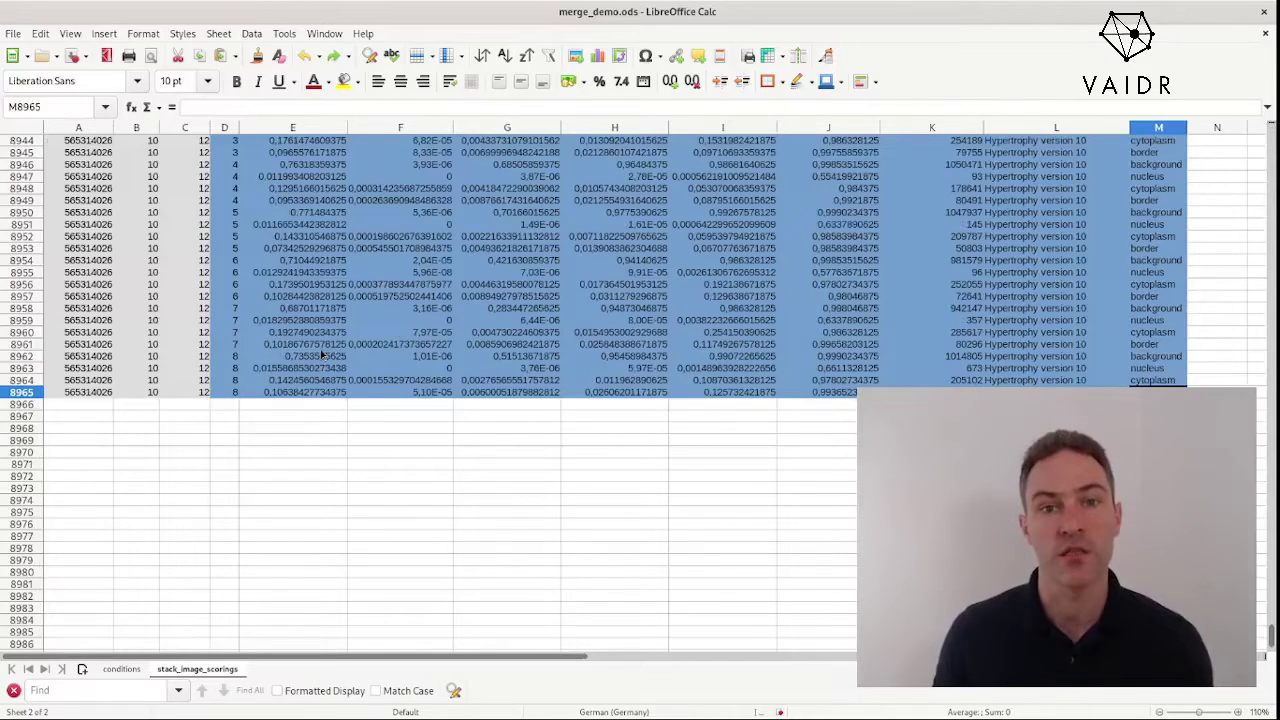
pyautogui.hotkey('ctrl', 'c')
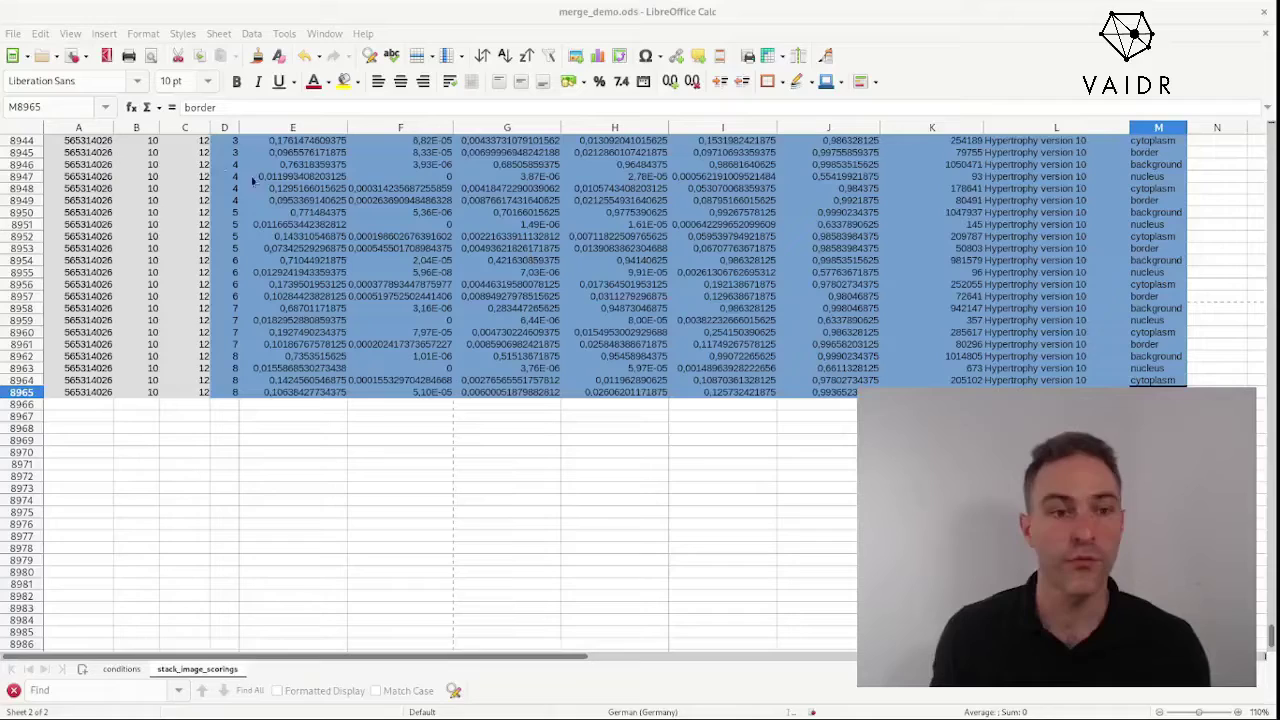
# Insert an empty column directly before the field column in the stack_image_scorings sheet
pyautogui.click(226, 128)
pyautogui.rightClick(230, 131)
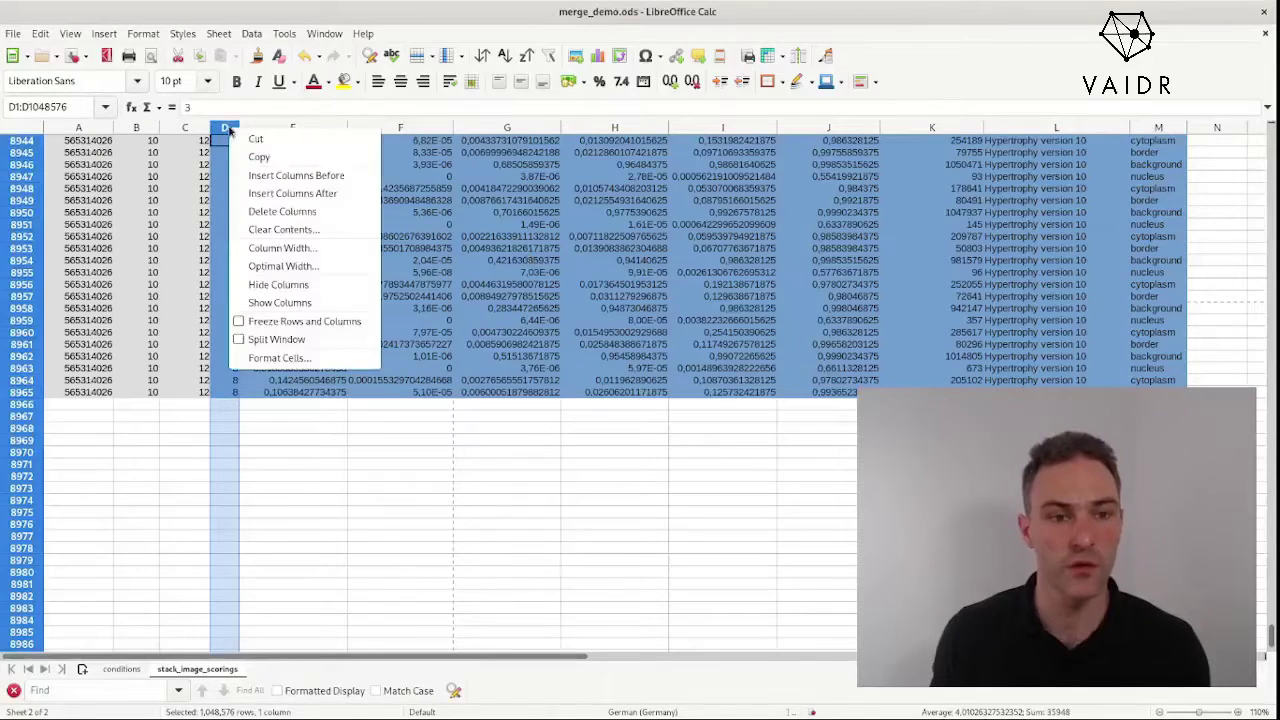
pyautogui.click(296, 175)
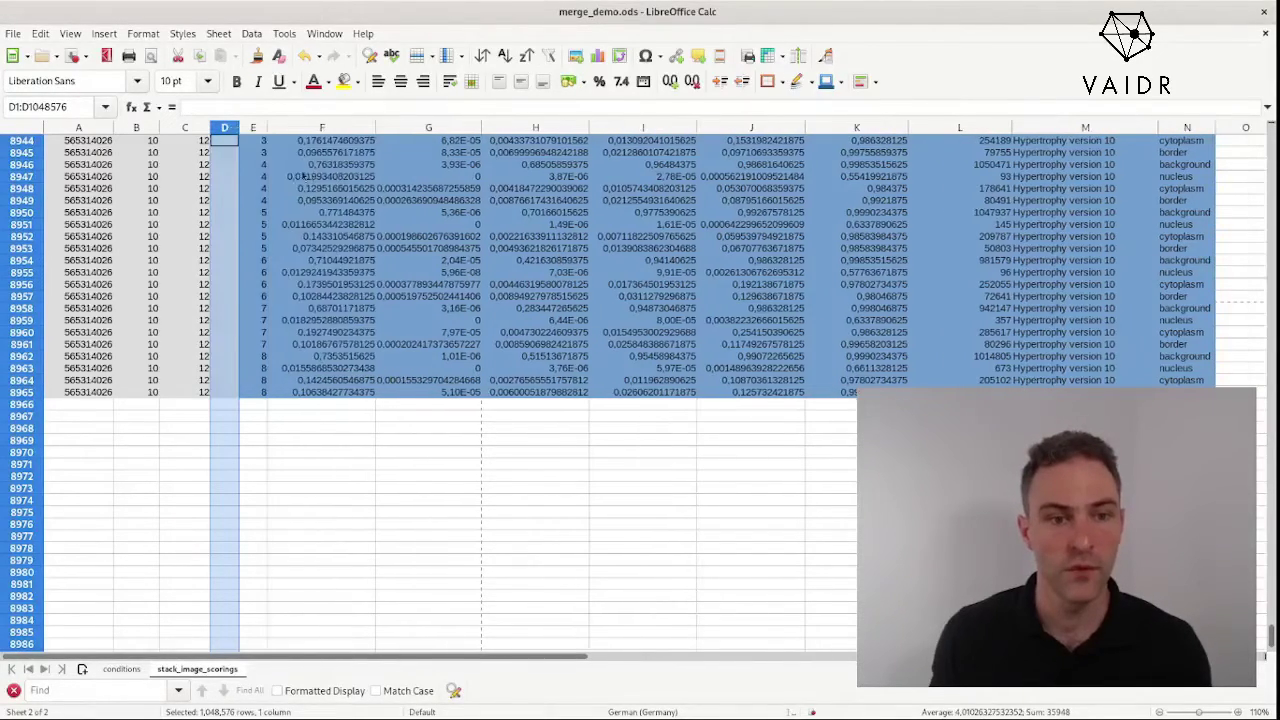
# Enter =CONCATENATE(A8944; "-"; B8944; "-"; C8944) in D8944 to join measurement, well_col and well_row with hyphens
pyautogui.click(231, 143)
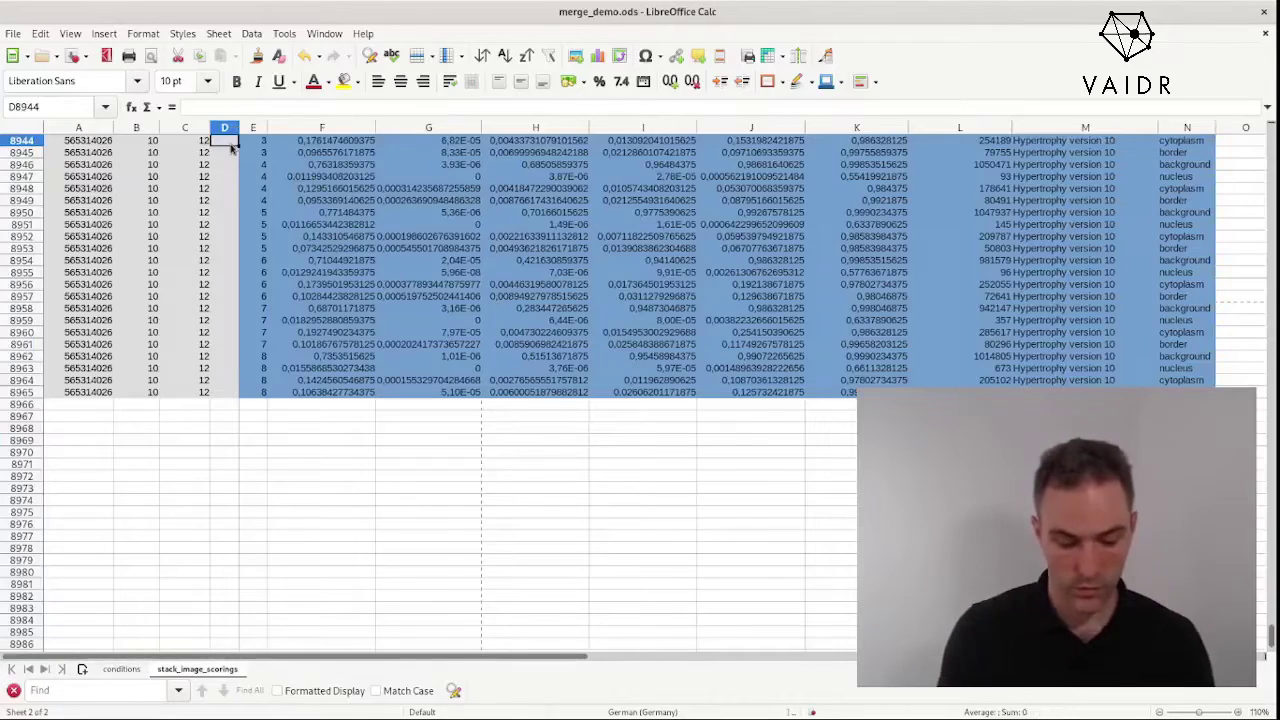
pyautogui.write('=')
pyautogui.write('CONC')
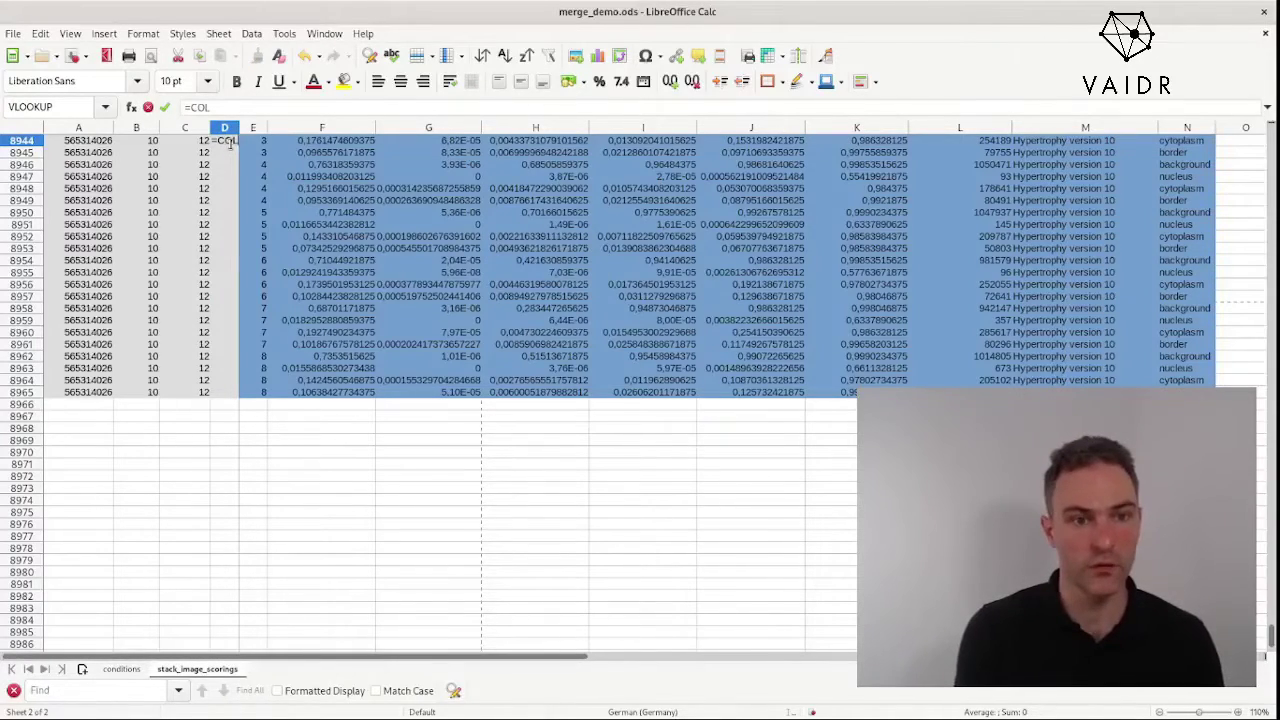
pyautogui.write('ATEN')
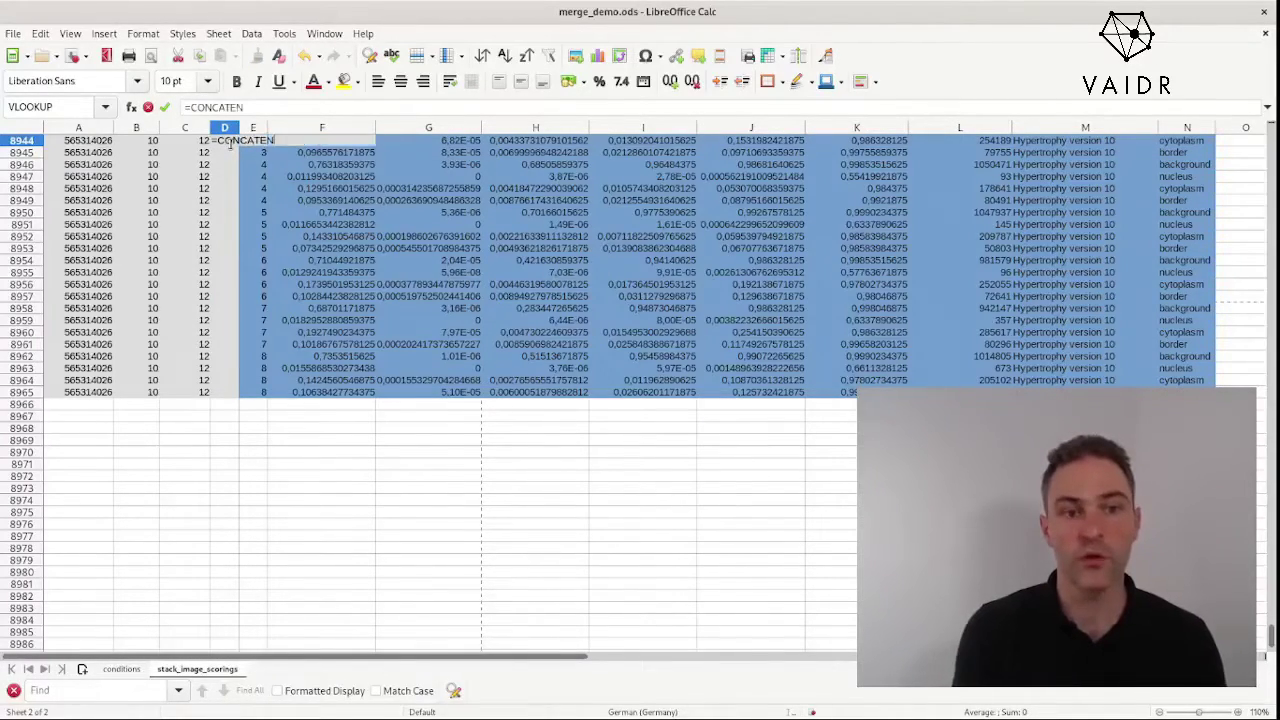
pyautogui.write('ATE')
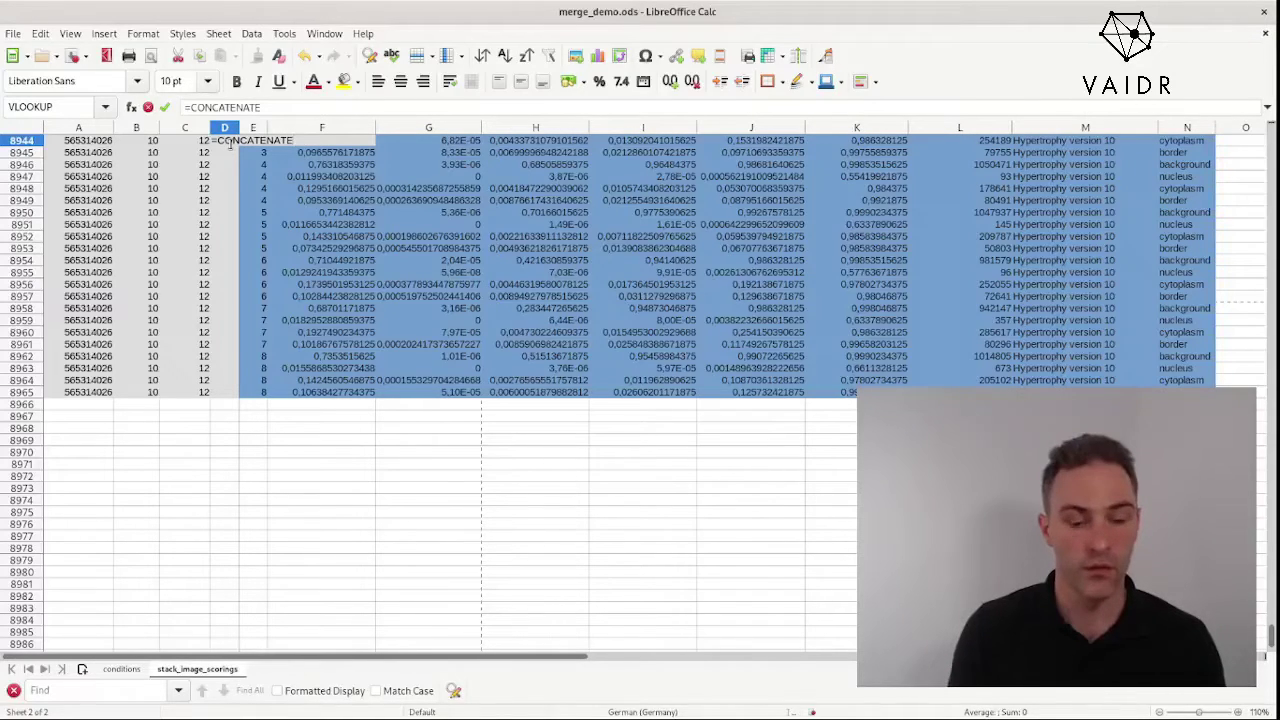
pyautogui.write('(')
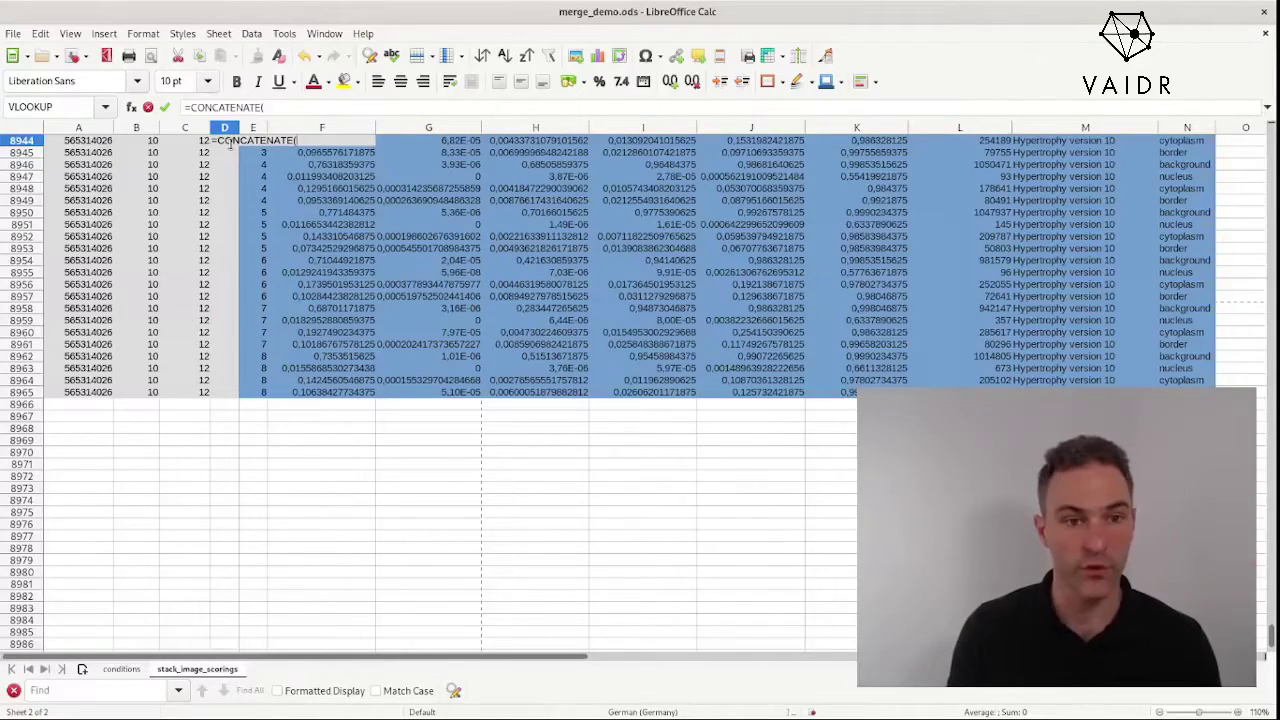
pyautogui.click(84, 142)
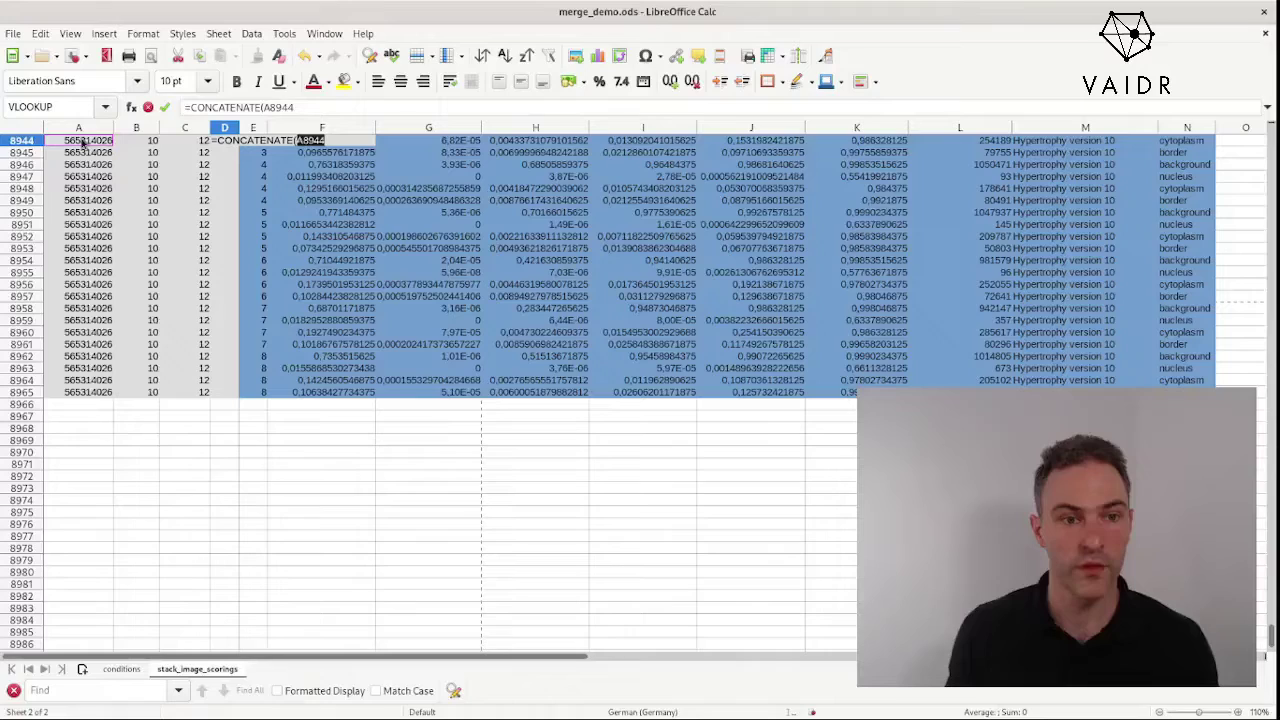
pyautogui.write('; "-"')
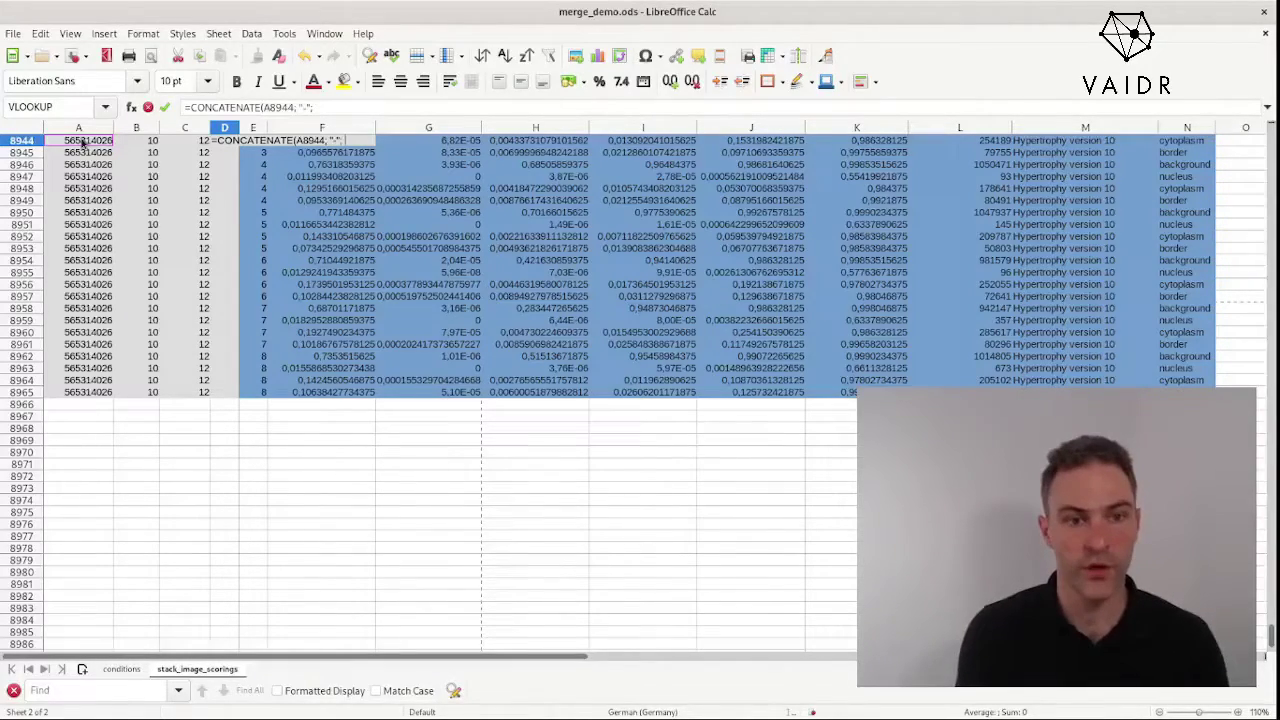
pyautogui.write(';')
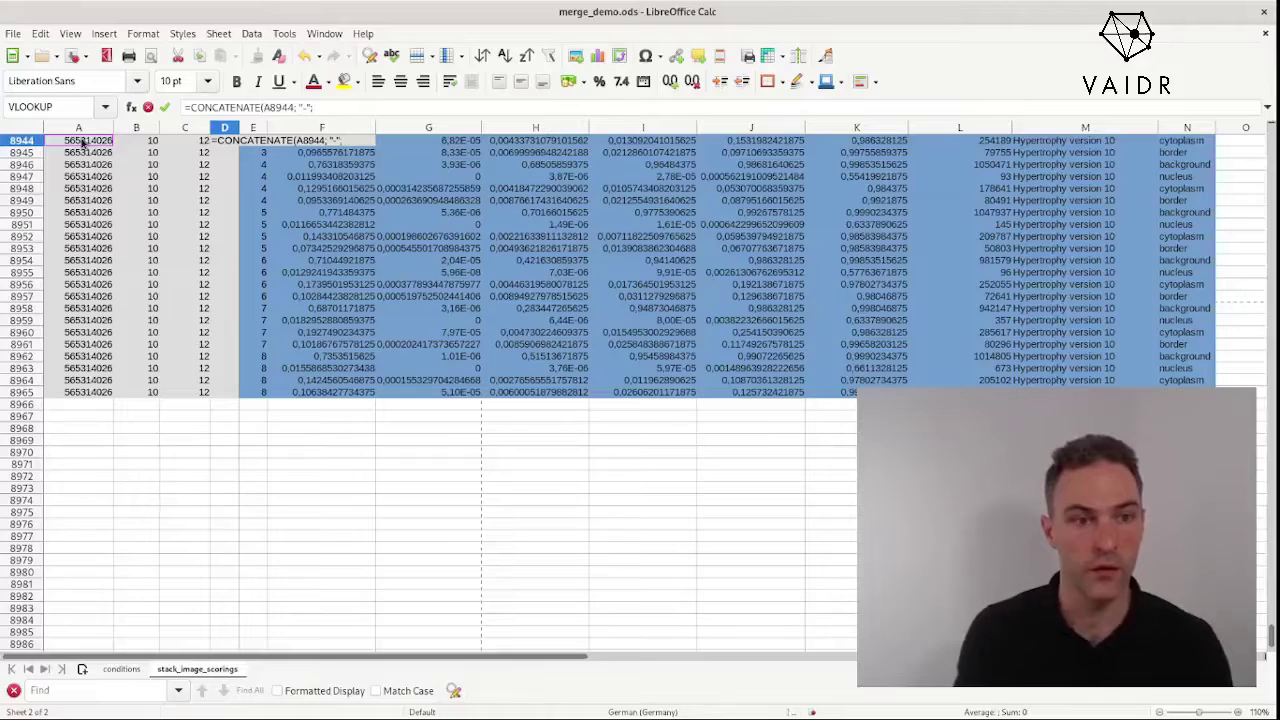
pyautogui.click(147, 142)
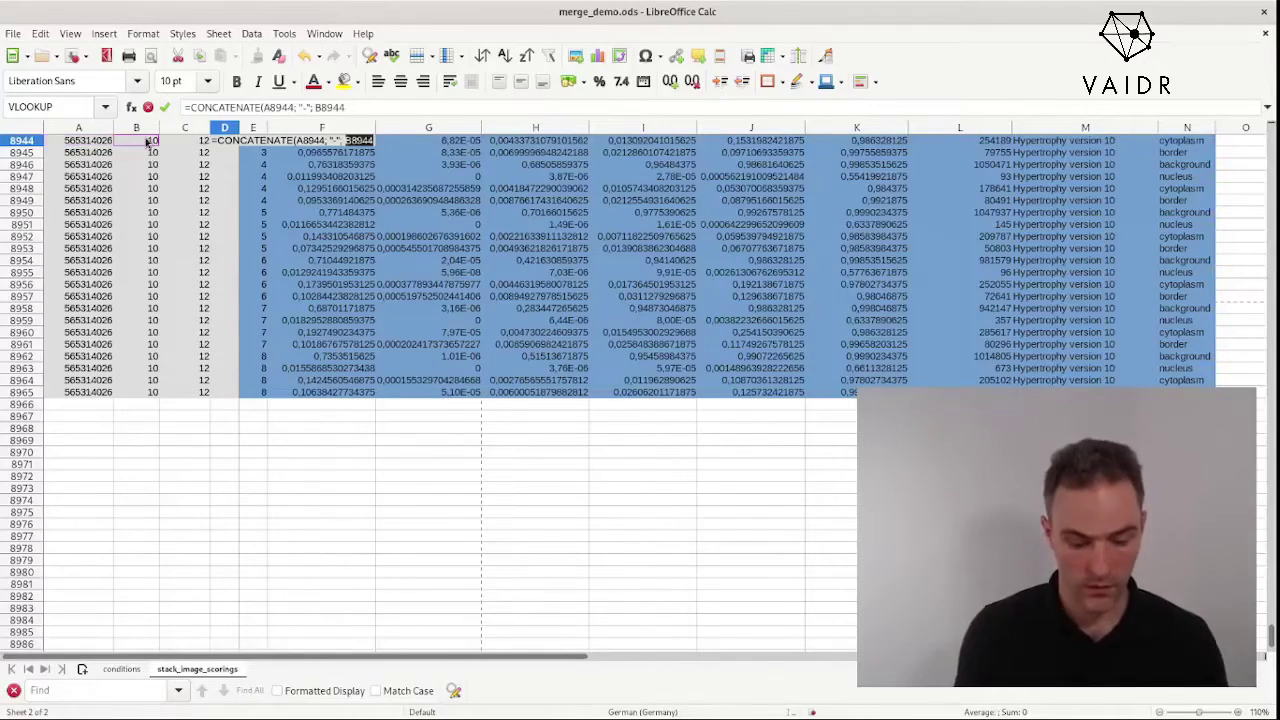
pyautogui.write('; "-";')
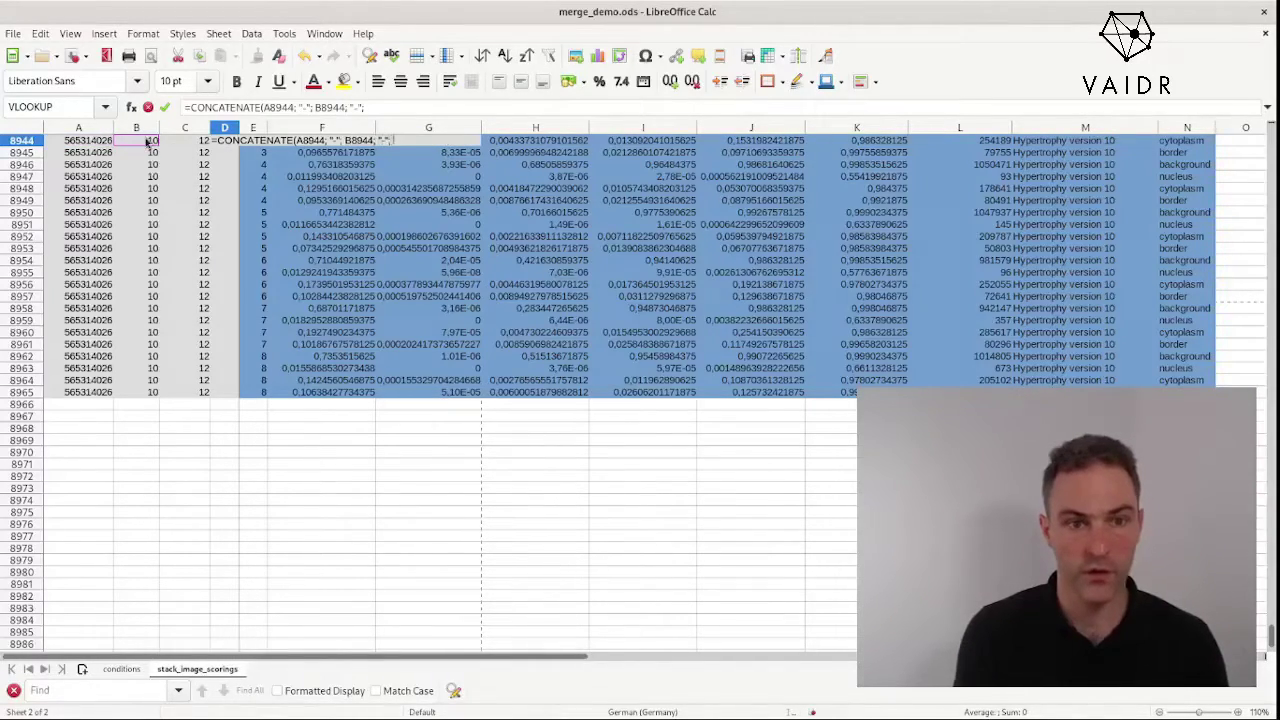
pyautogui.click(186, 145)
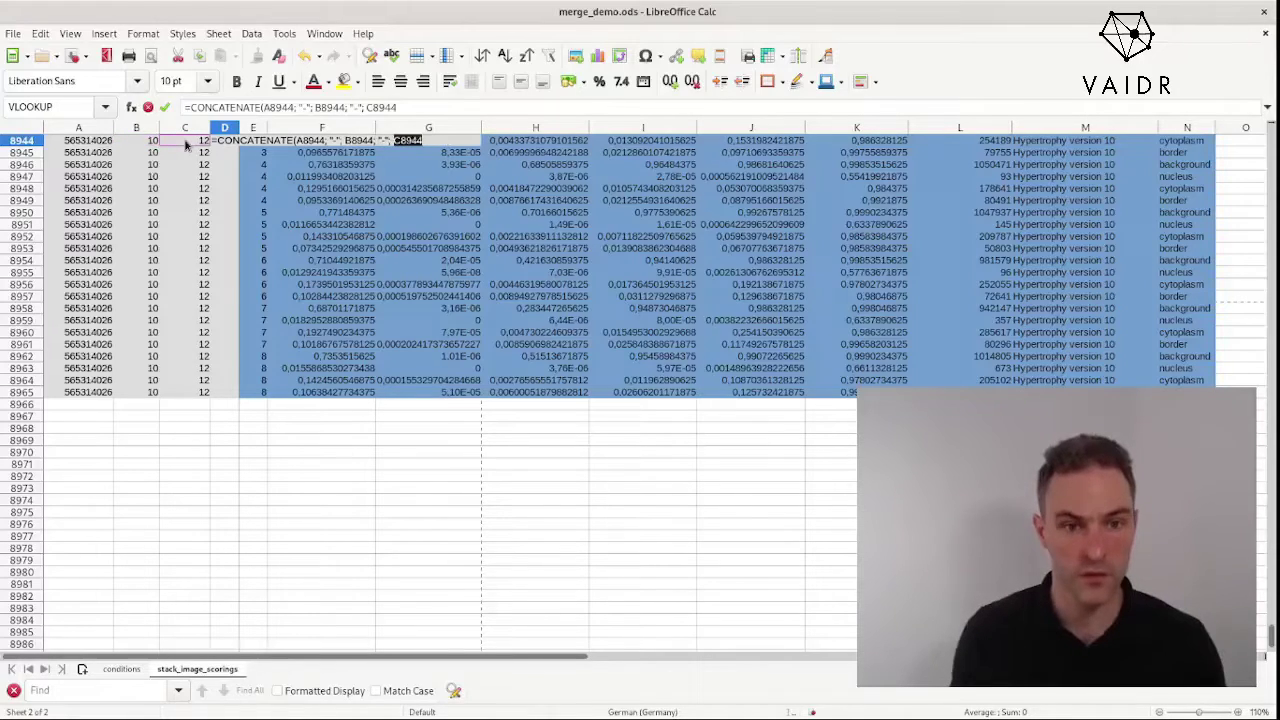
pyautogui.press('Return')
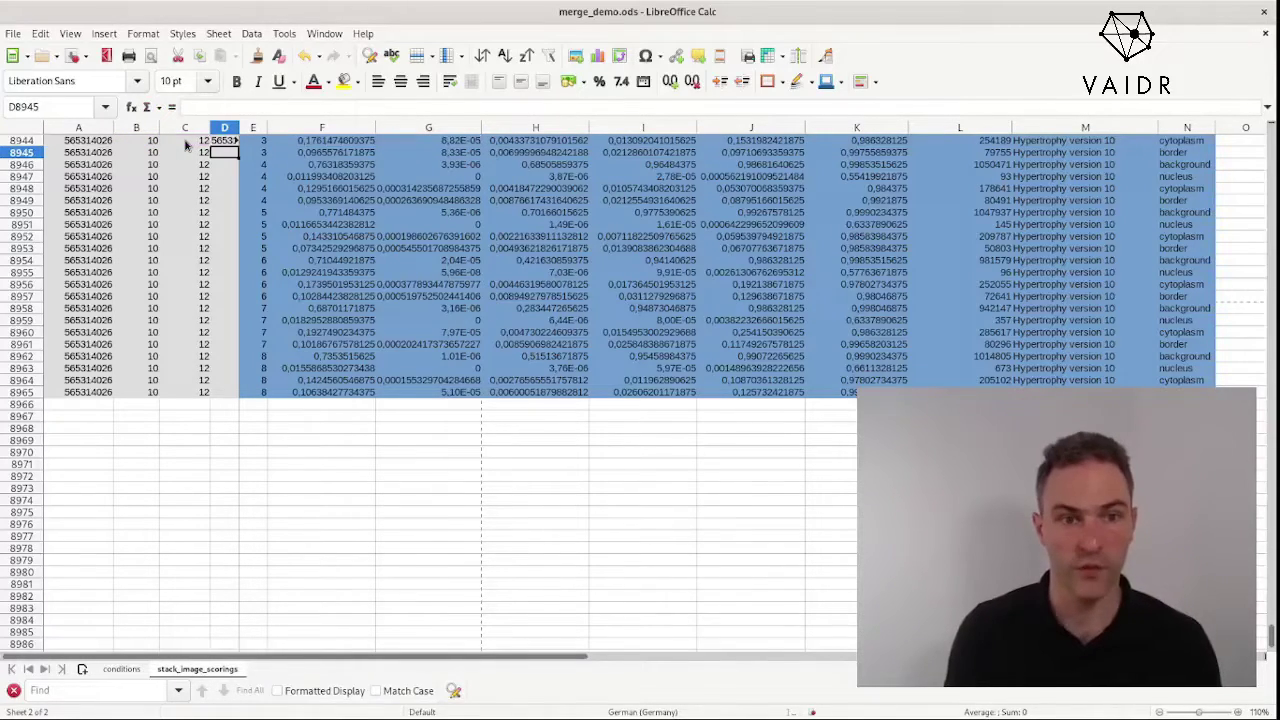
# Widen column D to fit the combined key, and copy the CONCATENATE formula from D8944 into D2
pyautogui.moveTo(239, 127); pyautogui.dragTo(308, 129)
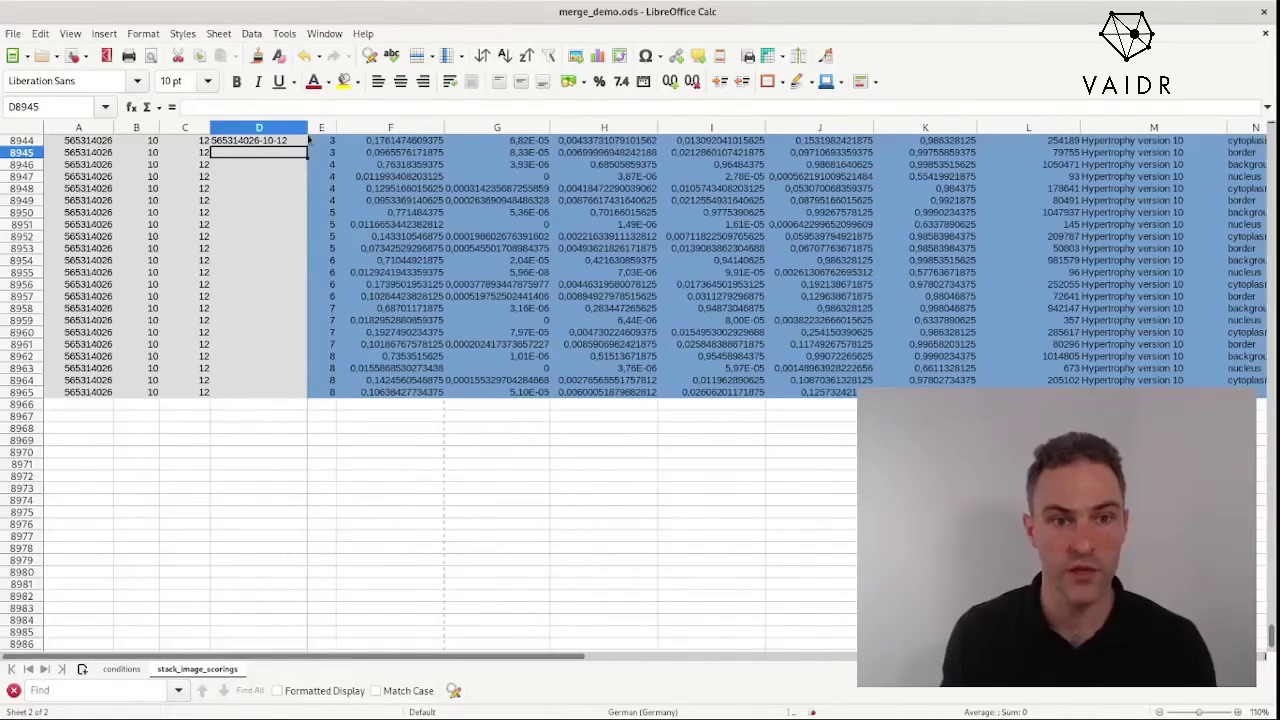
pyautogui.click(288, 128)
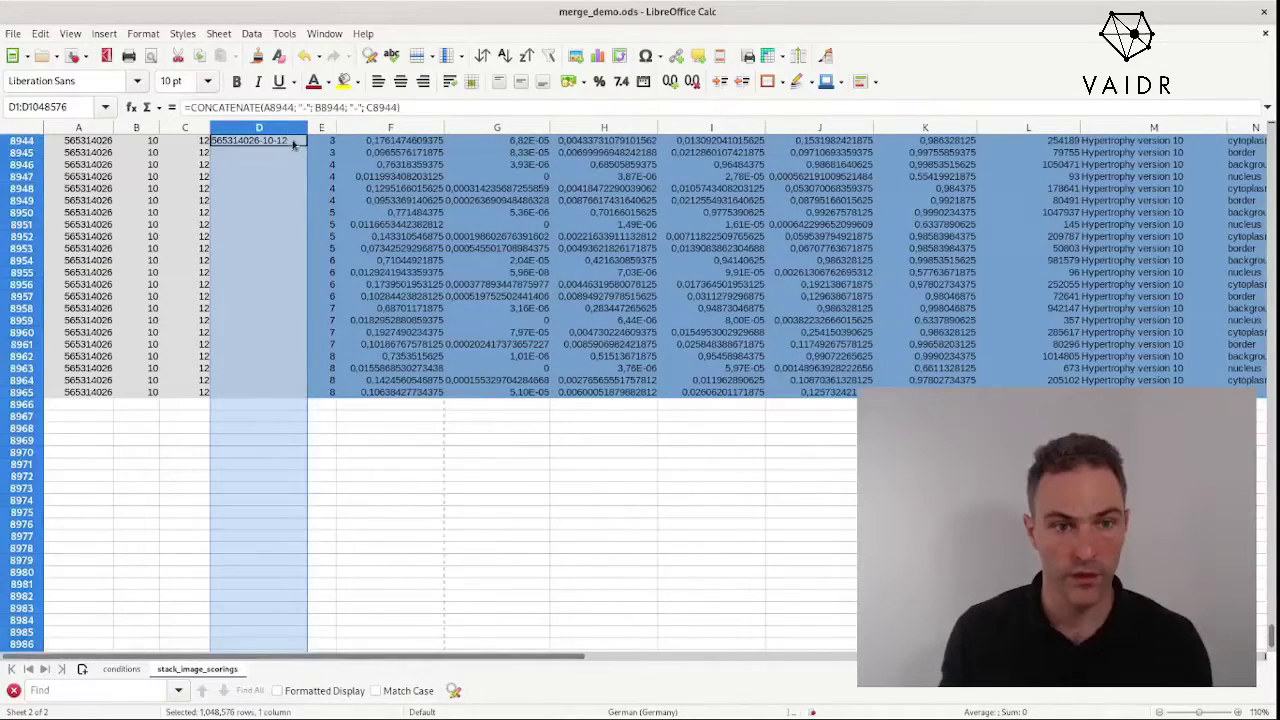
pyautogui.click(294, 142)
pyautogui.hotkey('ctrl', 'Home')
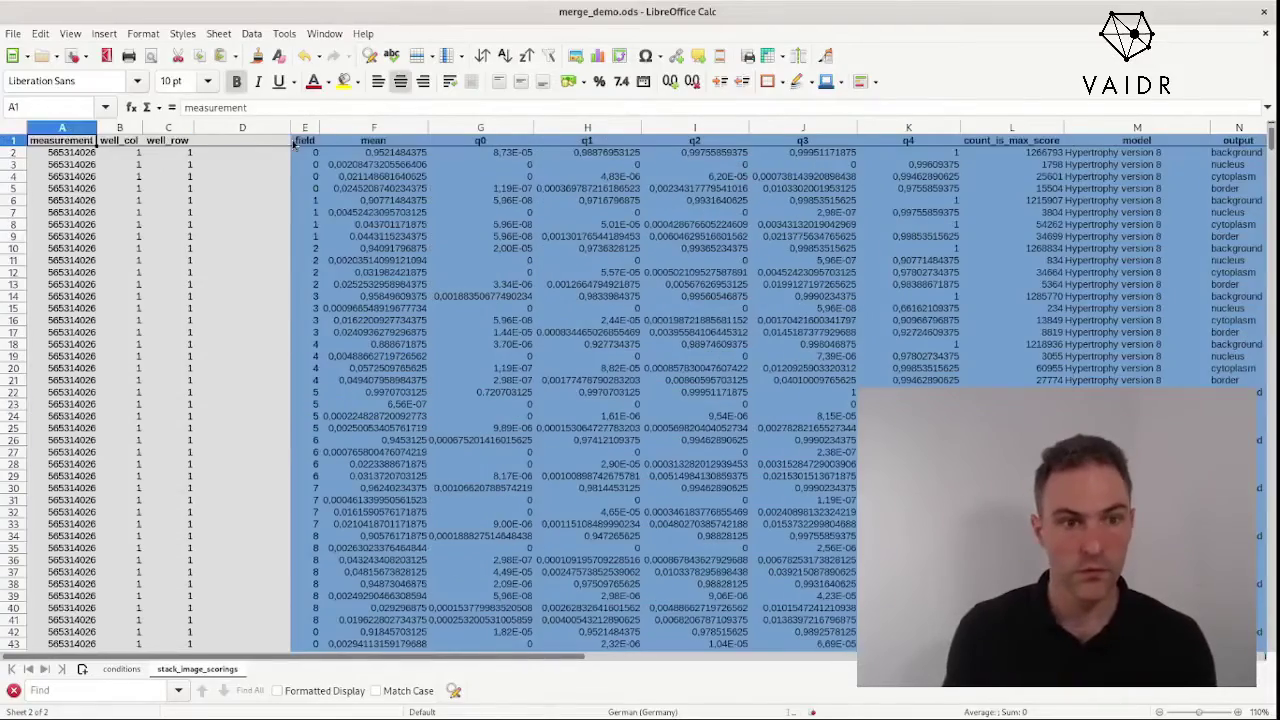
pyautogui.click(257, 158)
pyautogui.write('=CONCATENATE(A2; "-"; B2; "-"; C2)')
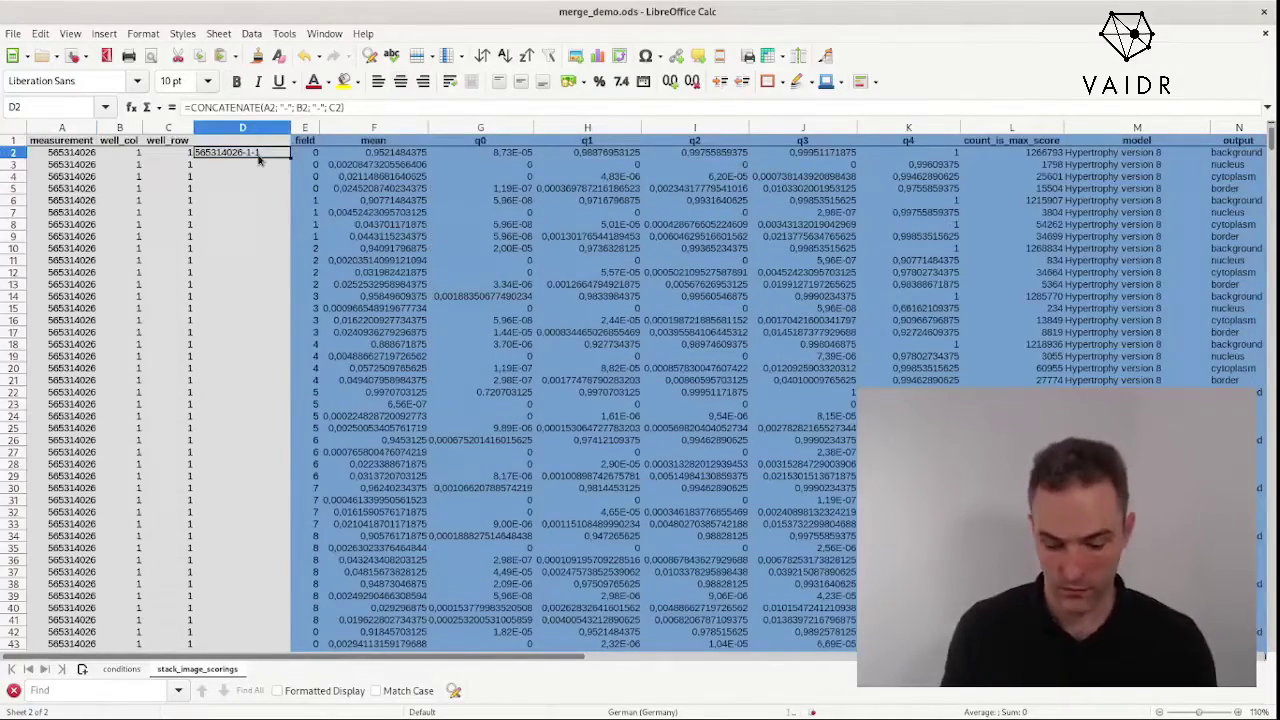
# Fill the CONCATENATE formula from D2 down through D8965
pyautogui.hotkey('shift', 'pagedown')
pyautogui.hotkey('shift', 'pagedown')
pyautogui.hotkey('shift', 'pagedown')
pyautogui.hotkey('shift', 'pagedown')
pyautogui.hotkey('shift', 'pagedown')
pyautogui.hotkey('shift', 'pagedown')
pyautogui.hotkey('shift', 'pagedown')
pyautogui.hotkey('shift', 'pagedown')
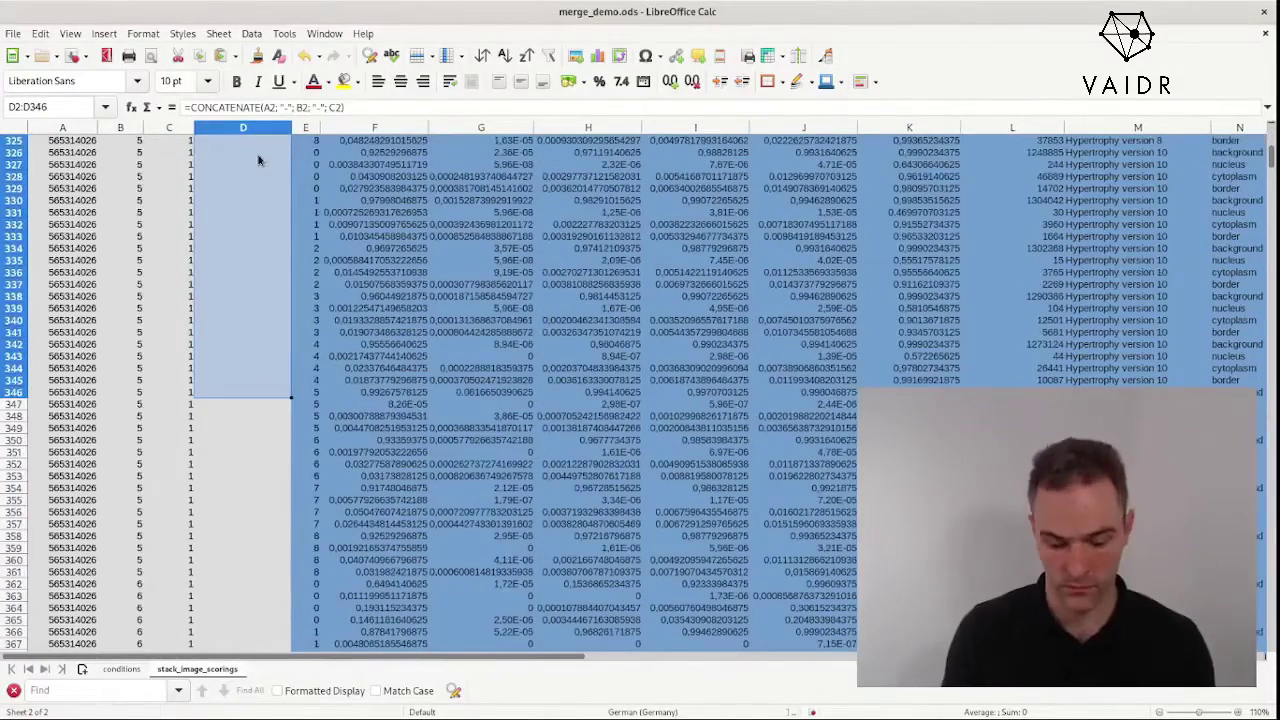
pyautogui.hotkey('ctrl', 'shift', 'End')
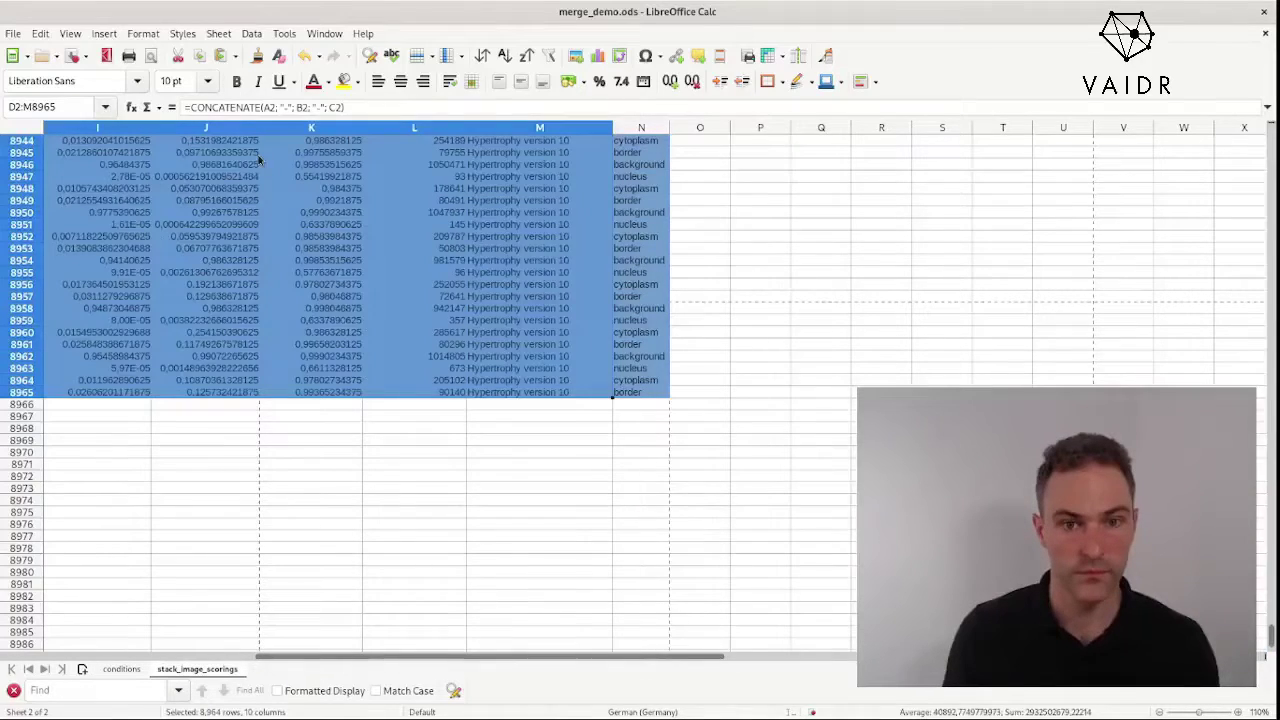
pyautogui.hotkey('ctrl', 'shift', 'Left')
pyautogui.hotkey('shift', 'Right')
pyautogui.hotkey('shift', 'Right')
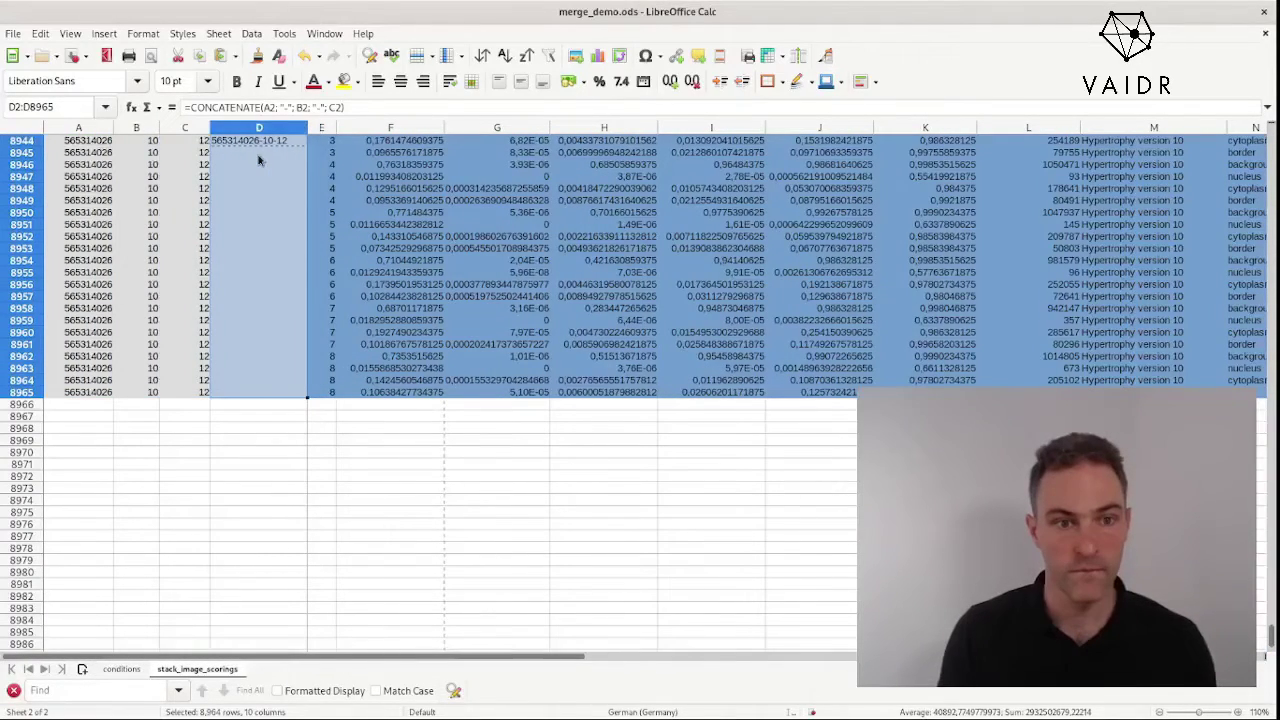
pyautogui.hotkey('ctrl', 'd')
pyautogui.scroll(20, 290, 198)
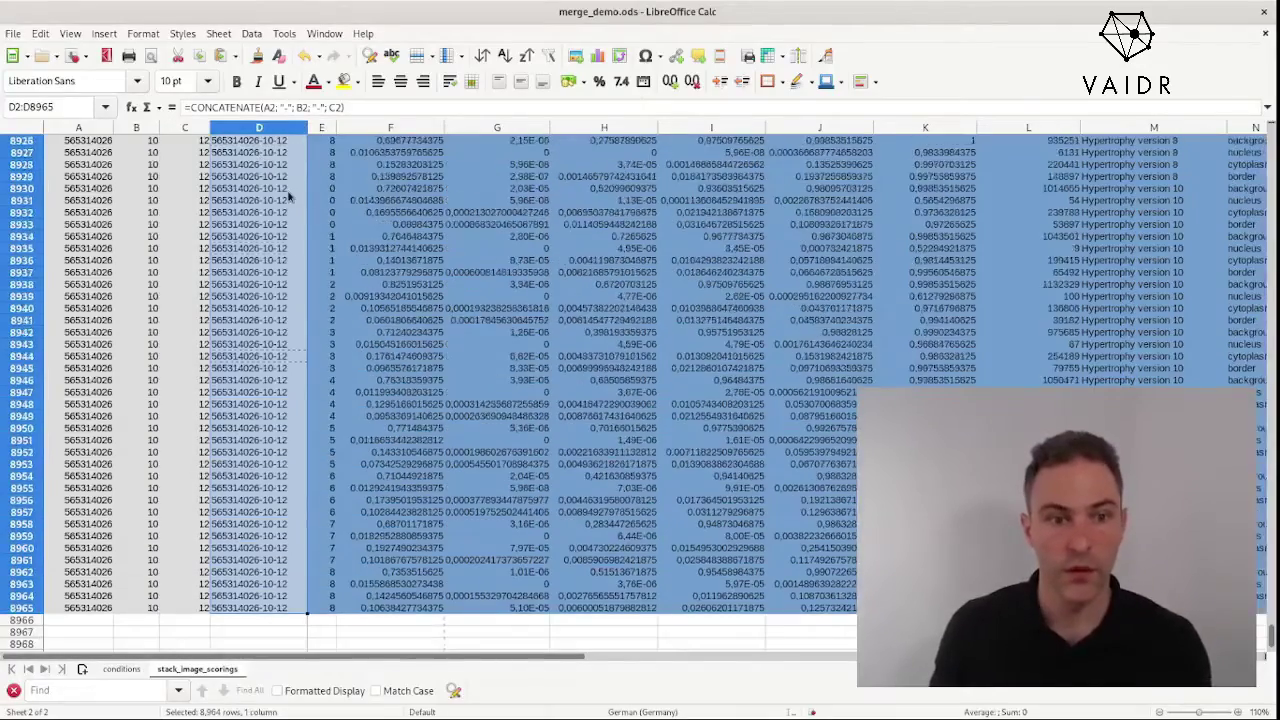
# Insert an empty column directly before the density column in the conditions sheet
pyautogui.click(122, 669)
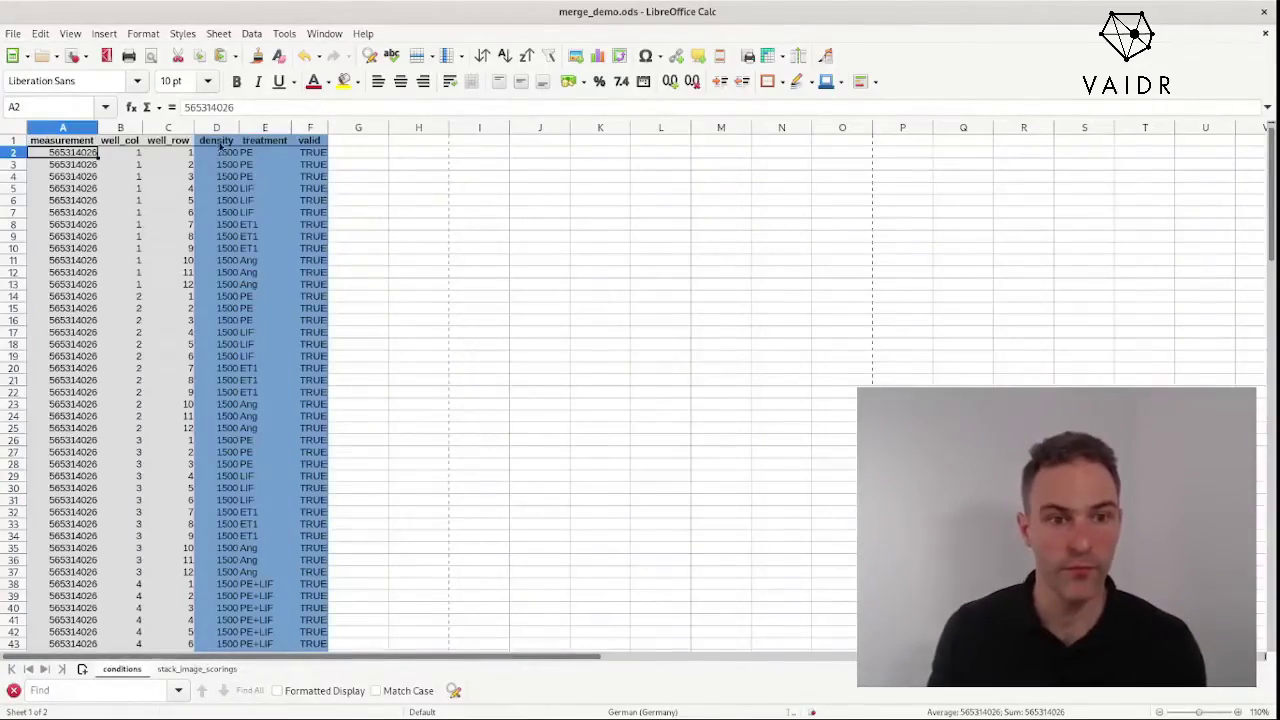
pyautogui.rightClick(218, 142)
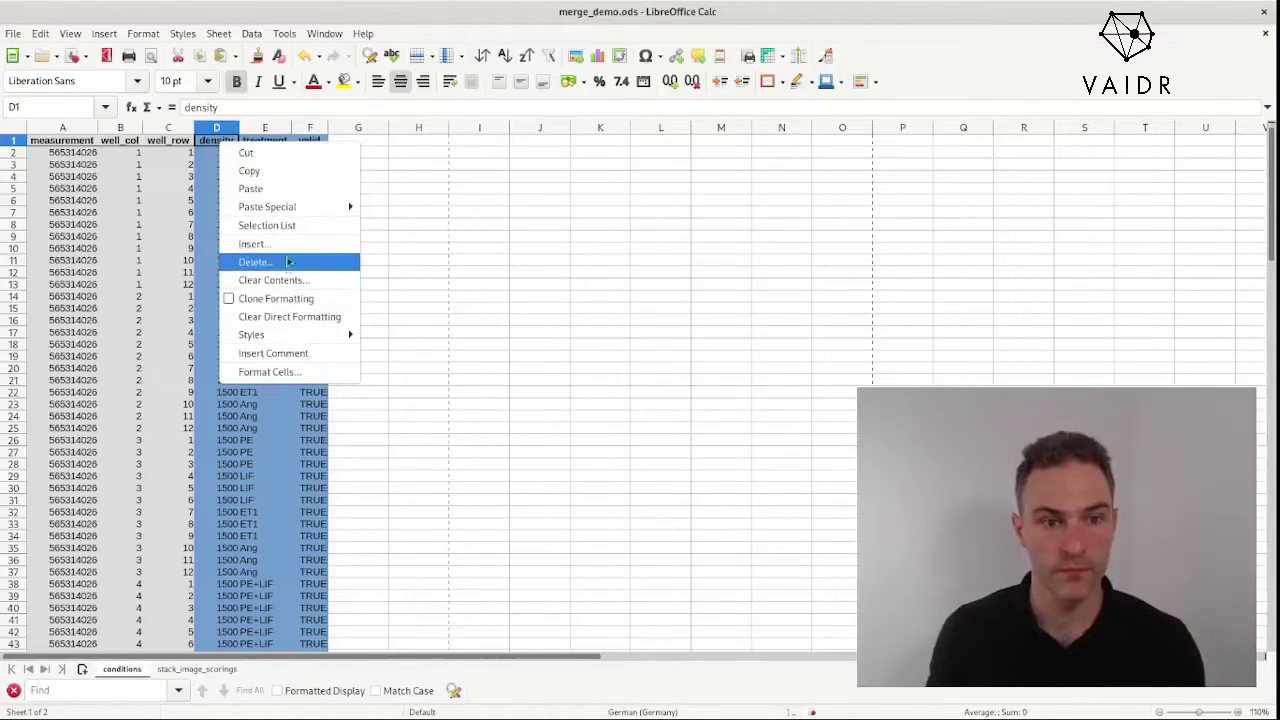
pyautogui.rightClick(216, 130)
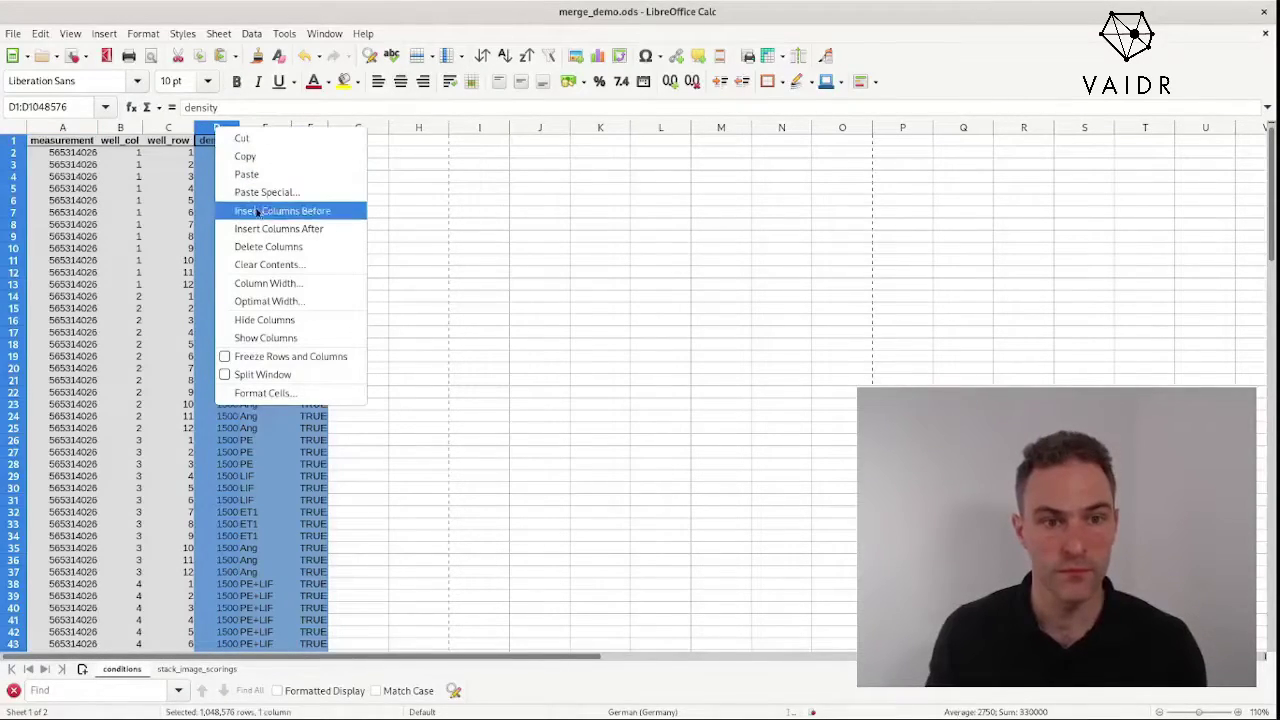
pyautogui.click(293, 216)
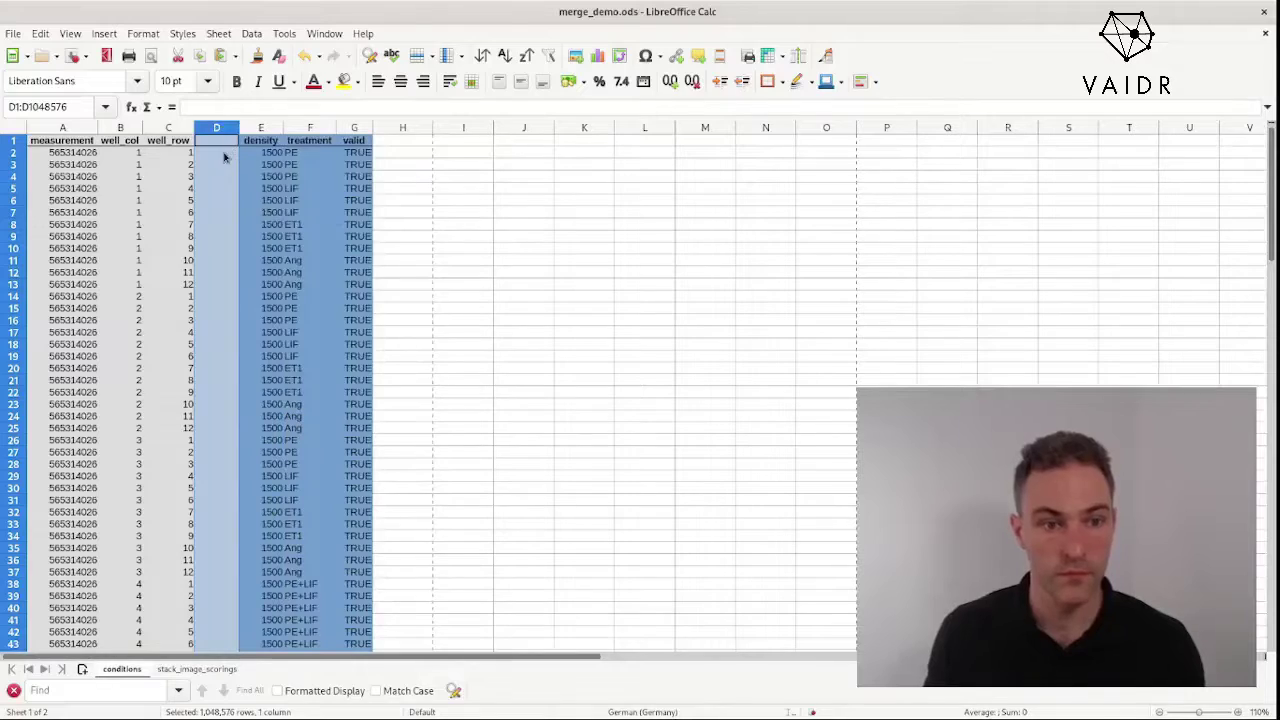
# Enter =CONCATENATE(A2; "-"; B2; "-"; C2) in D2 of the conditions sheet and fill it down through D121
pyautogui.click(224, 155)
pyautogui.write('=CONCATENATE(A2; "-"; B2; "-"; C2)')
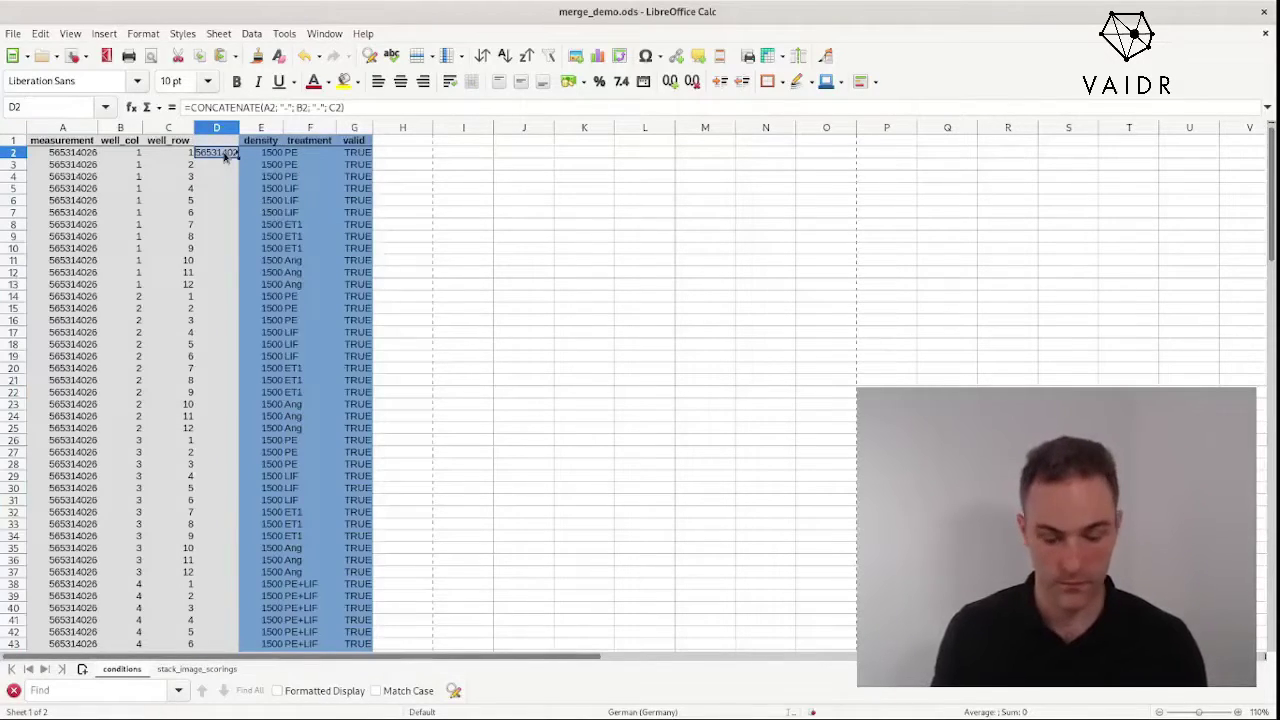
pyautogui.hotkey('ctrl', 'shift', 'Down')
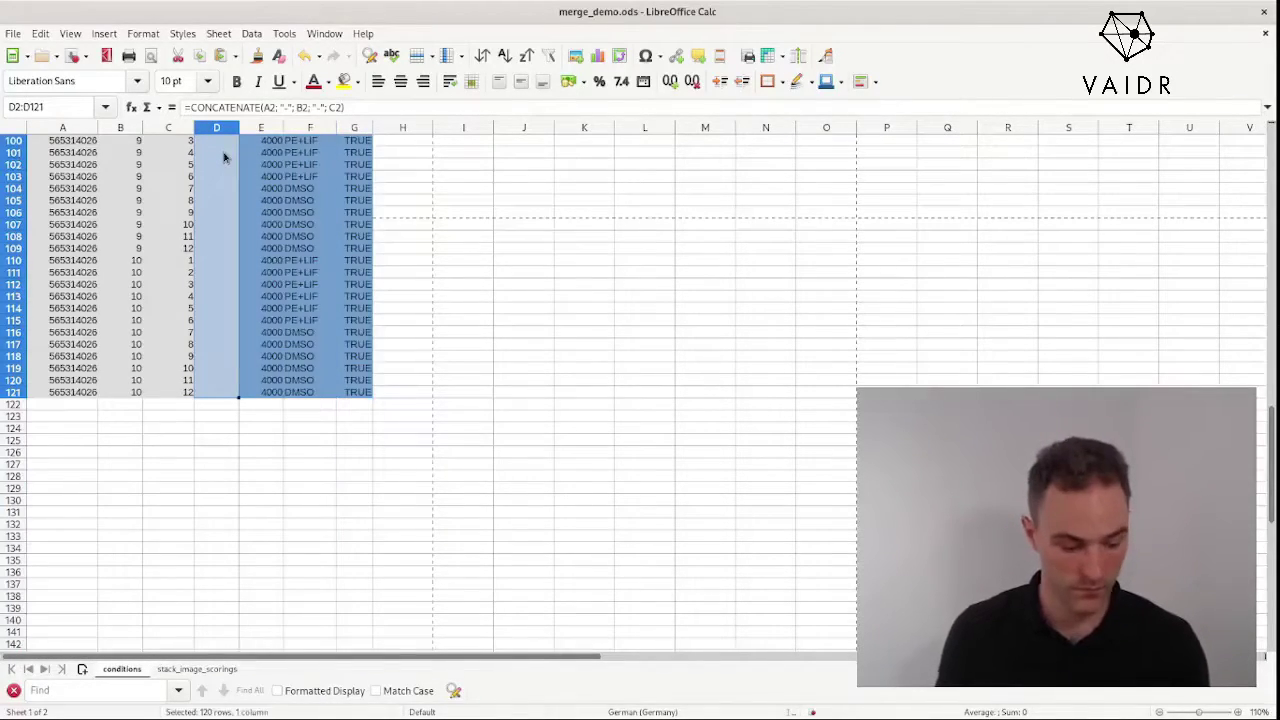
pyautogui.hotkey('ctrl', 'd')
# Fit the width of column D to the combined keys and look over the filled column back up to its header
pyautogui.doubleClick(239, 128)
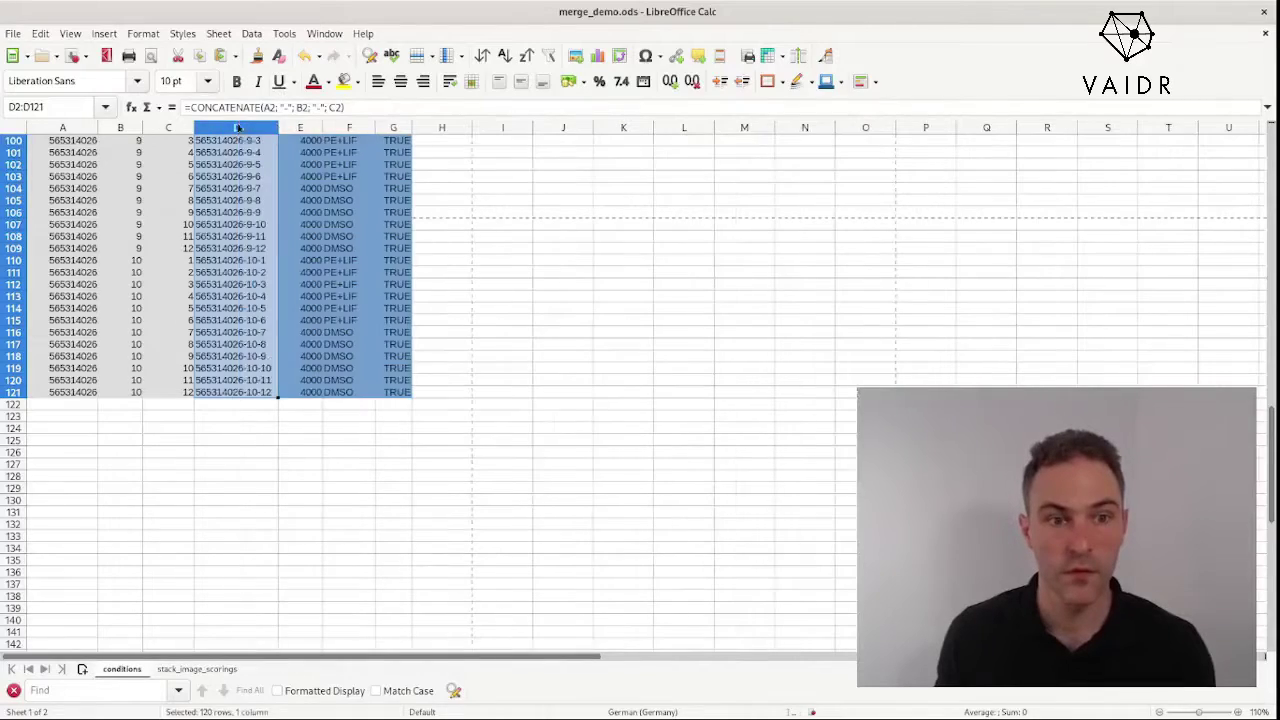
pyautogui.scroll(19, 257, 206)
pyautogui.click(260, 203)
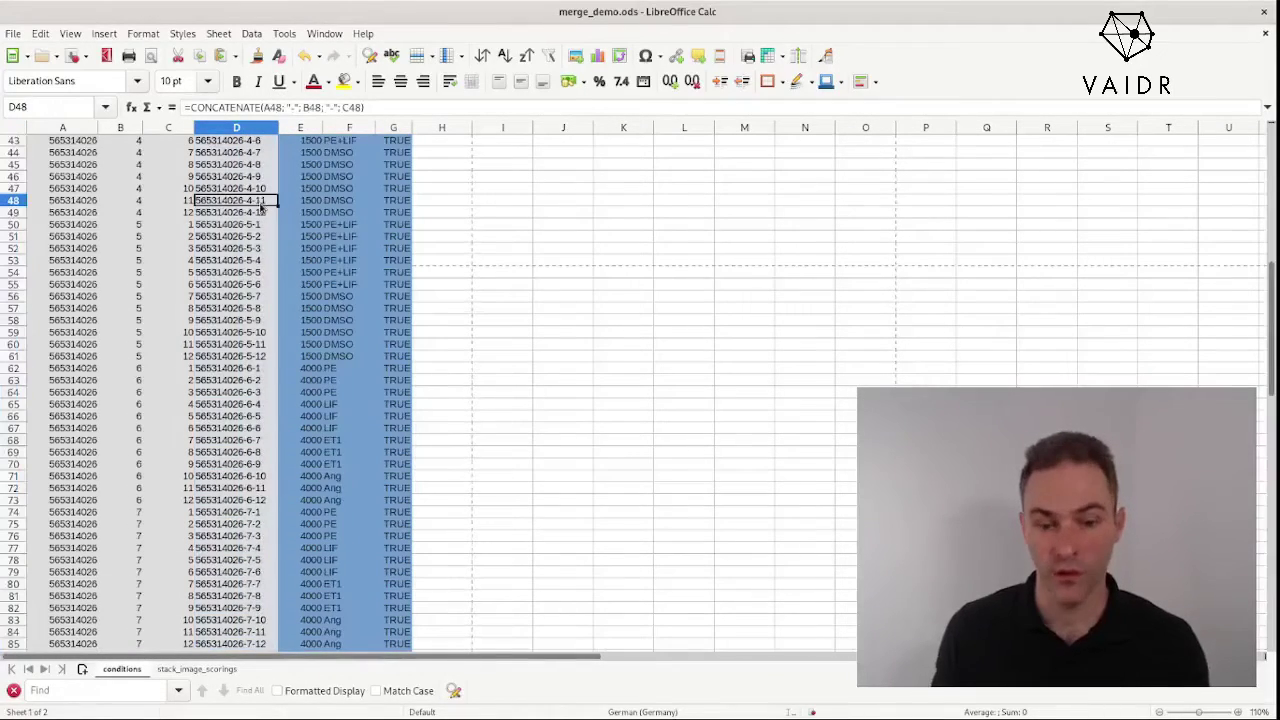
pyautogui.hotkey('ctrl', 'Home')
pyautogui.press('Right')
pyautogui.press('Right')
pyautogui.press('Right')
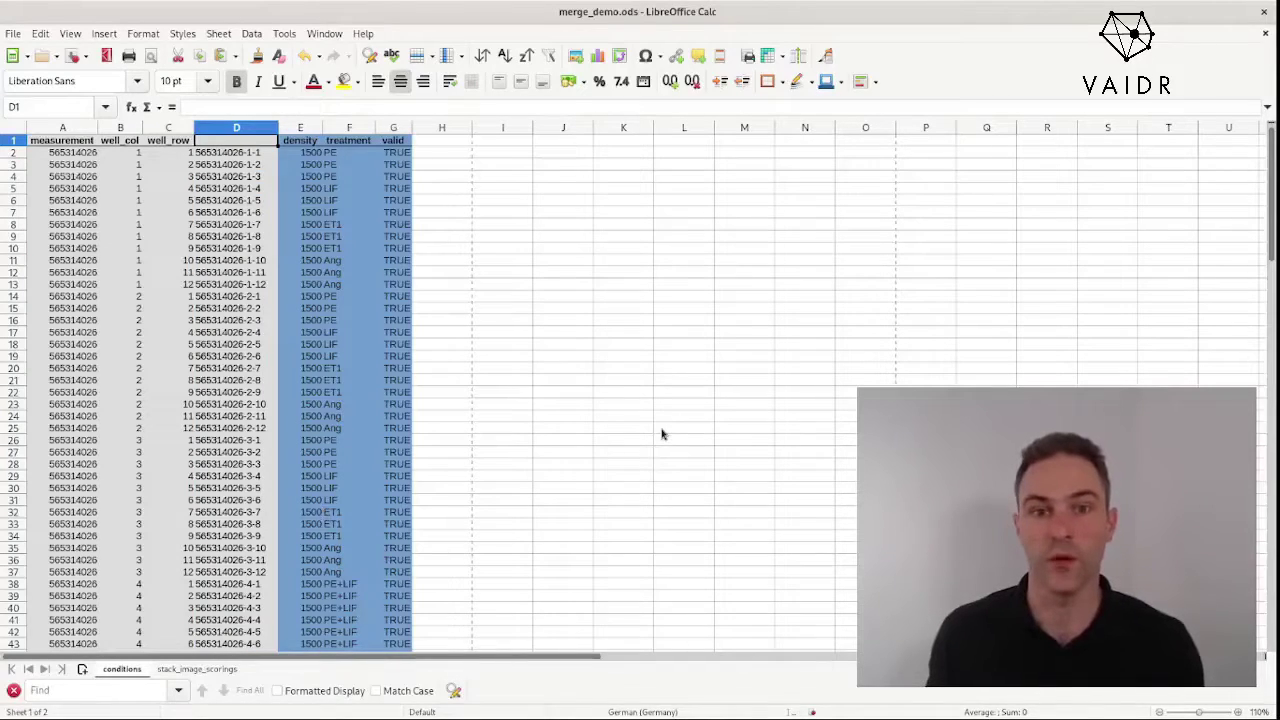
pyautogui.click(502, 499)
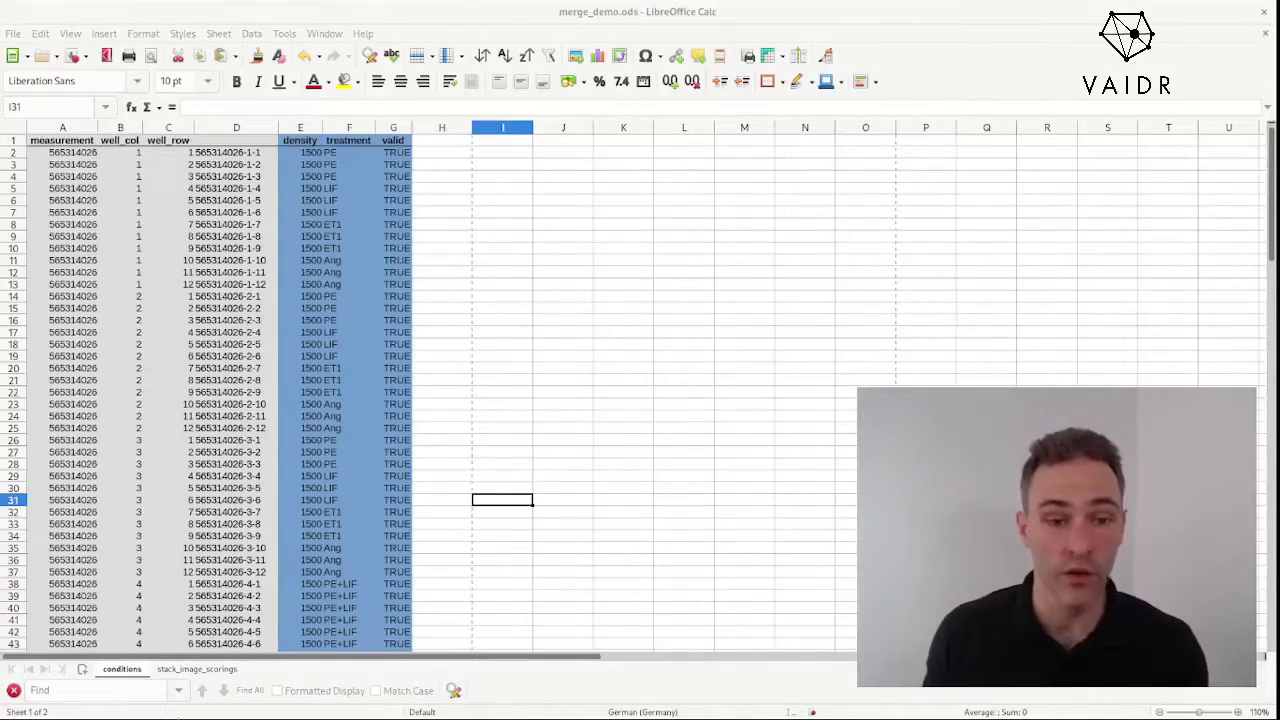
# Sort the range A2:G121 of the conditions sheet in ascending order by column D
pyautogui.click(136, 670)
pyautogui.click(80, 587)
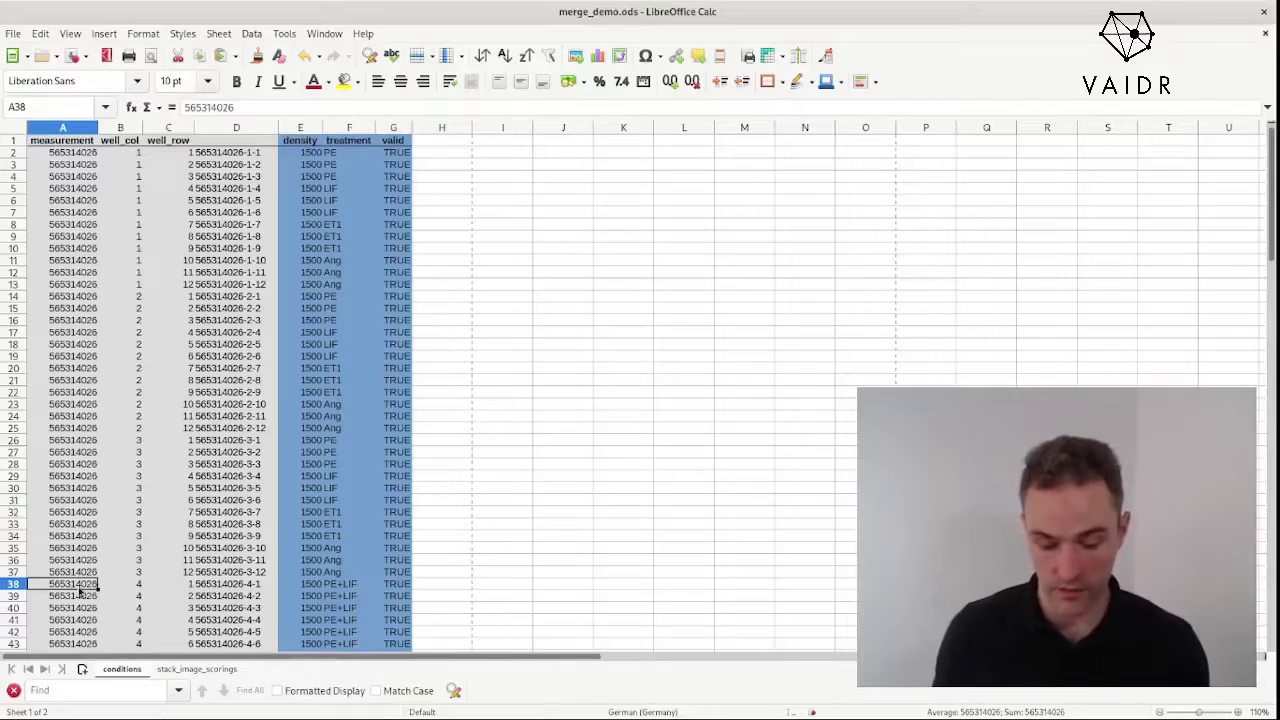
pyautogui.hotkey('ctrl', 'Home')
pyautogui.press('Down')
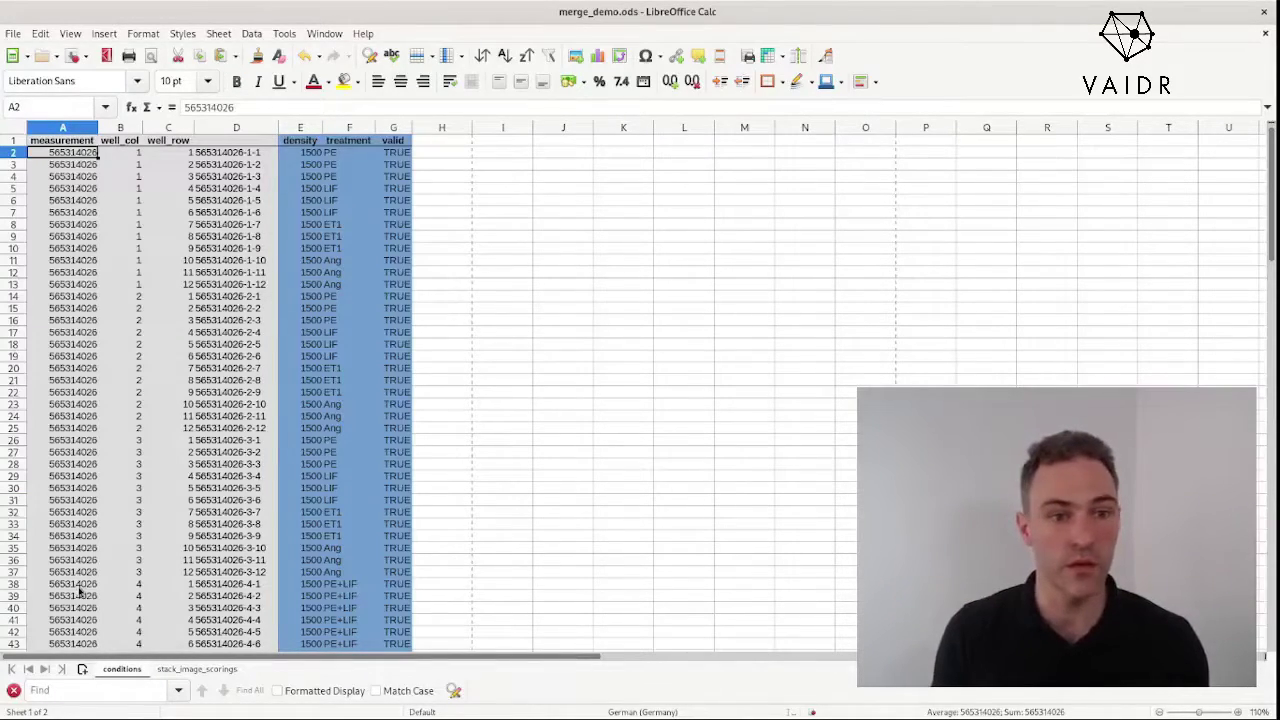
pyautogui.hotkey('ctrl', 'shift', 'End')
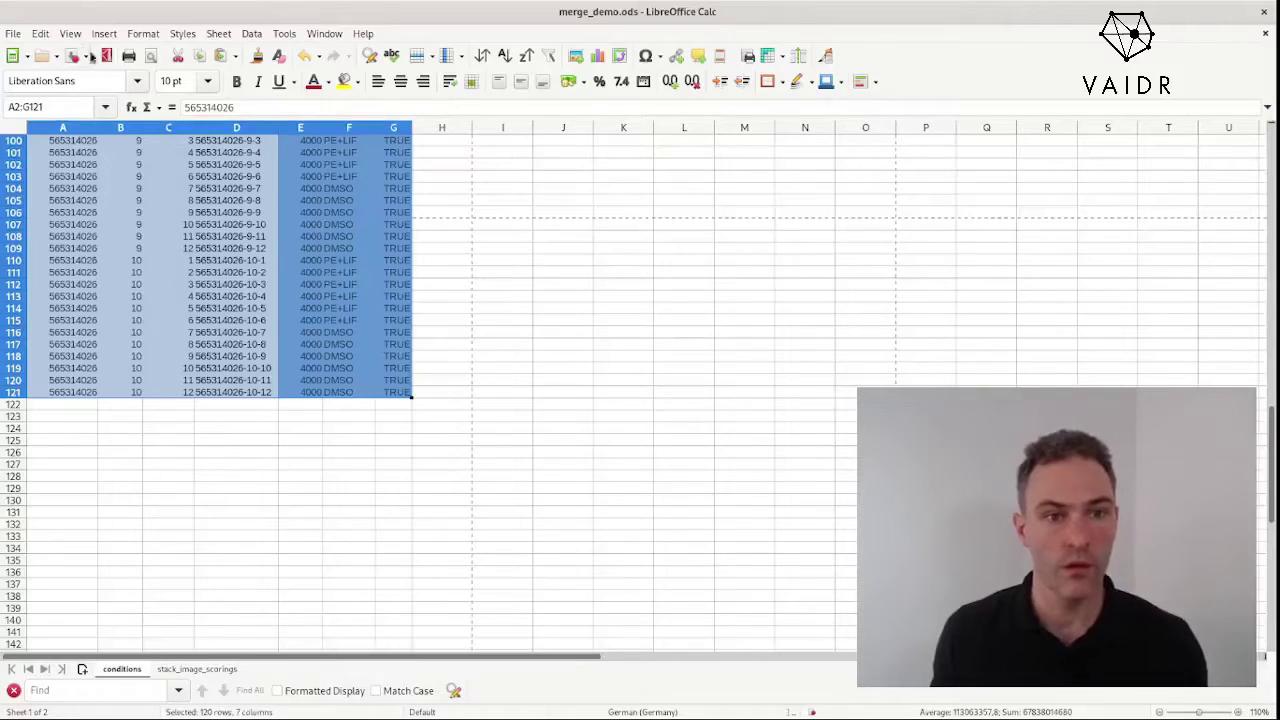
pyautogui.click(251, 33)
pyautogui.click(282, 33)
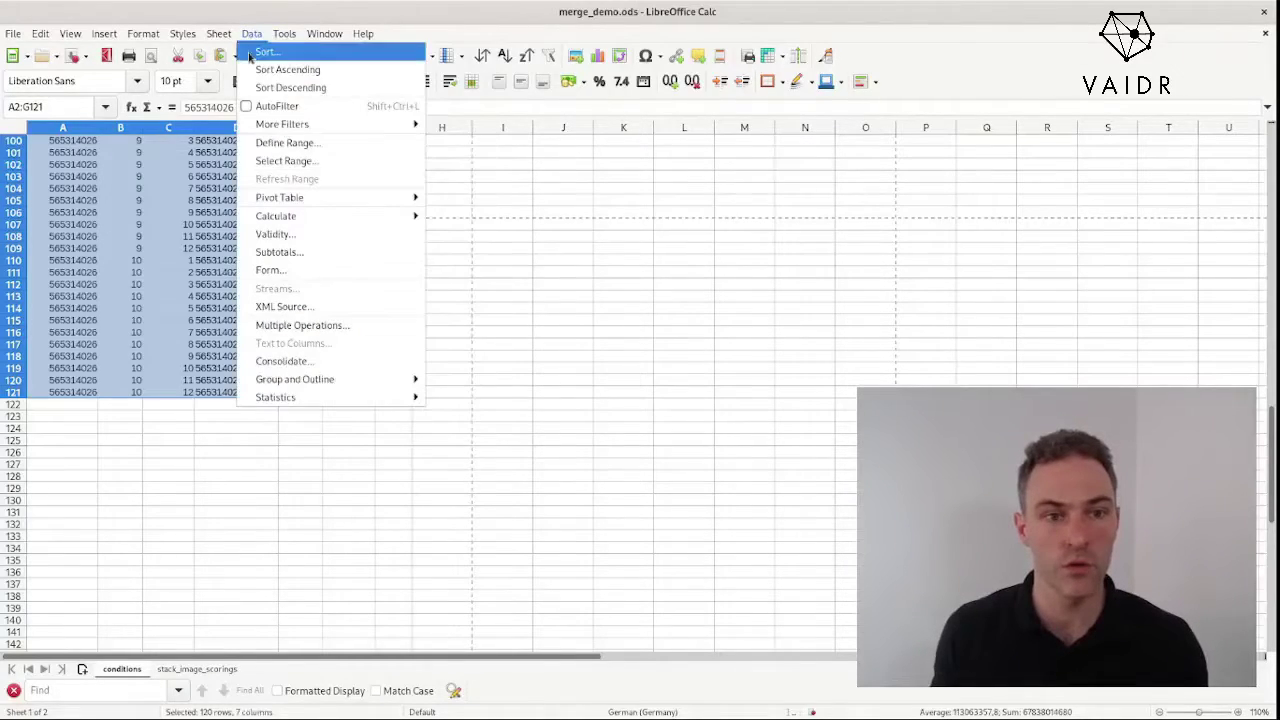
pyautogui.click(257, 50)
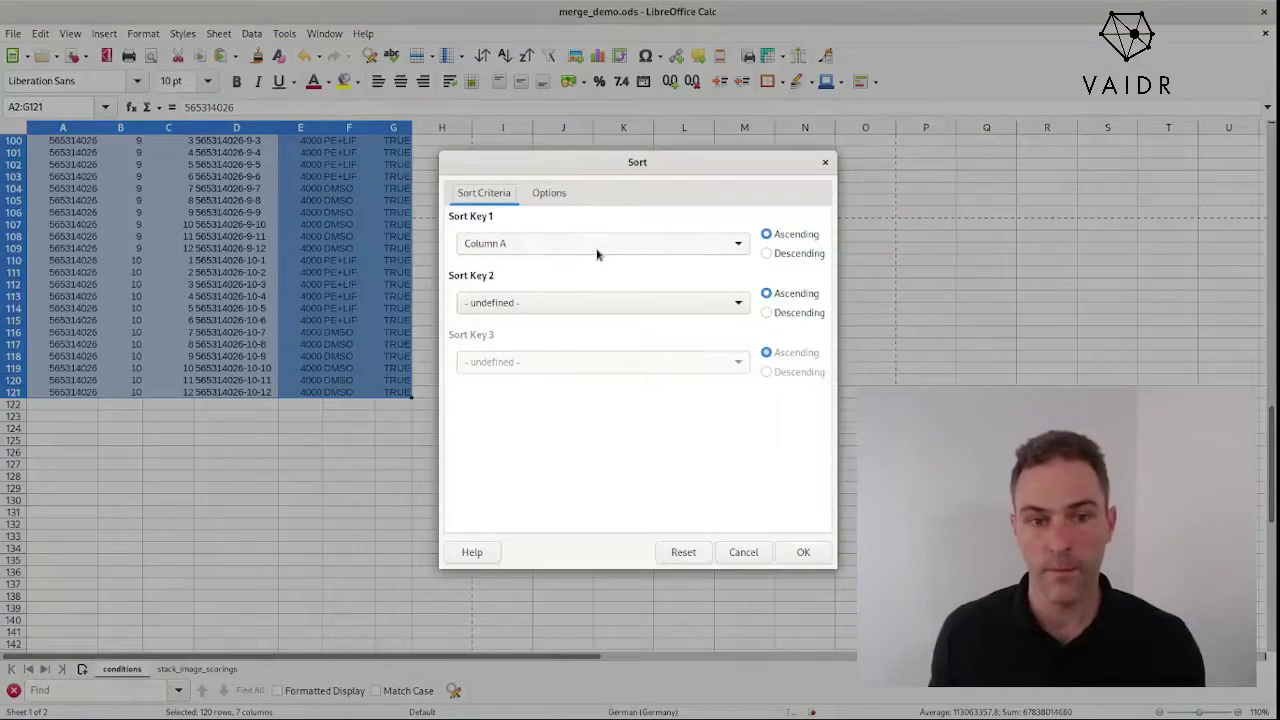
pyautogui.click(597, 252)
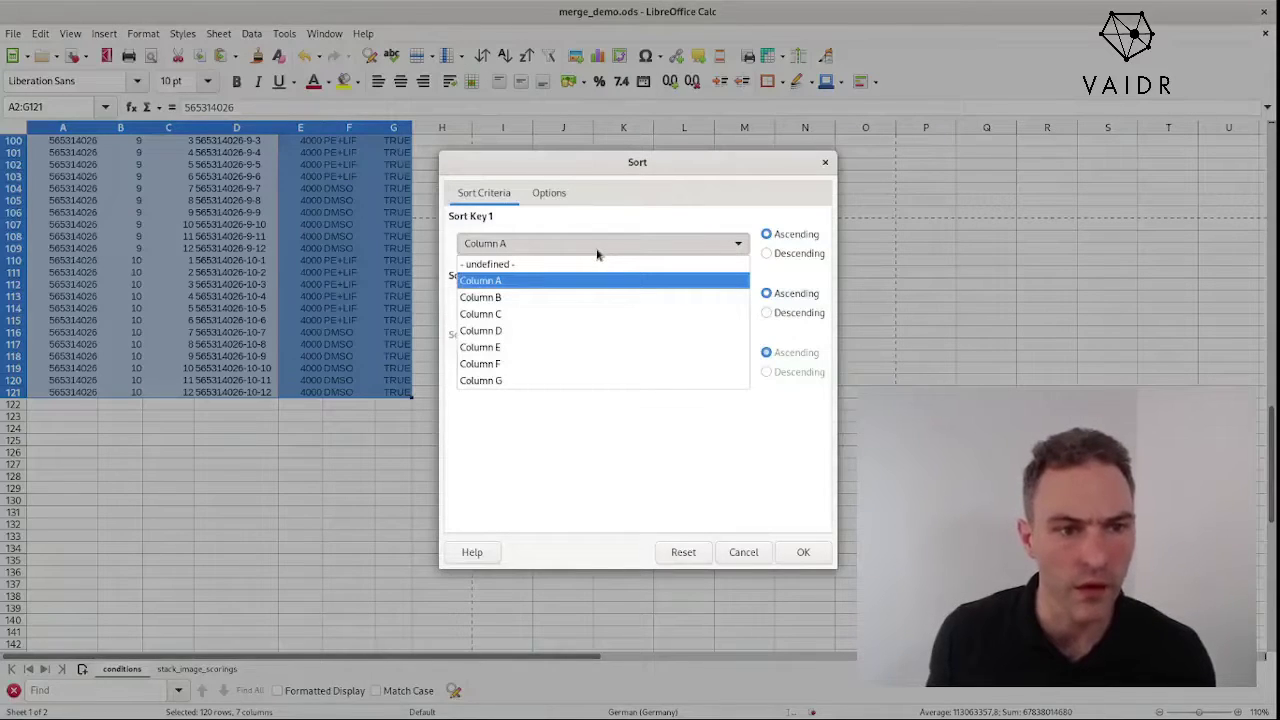
pyautogui.click(561, 331)
pyautogui.click(821, 556)
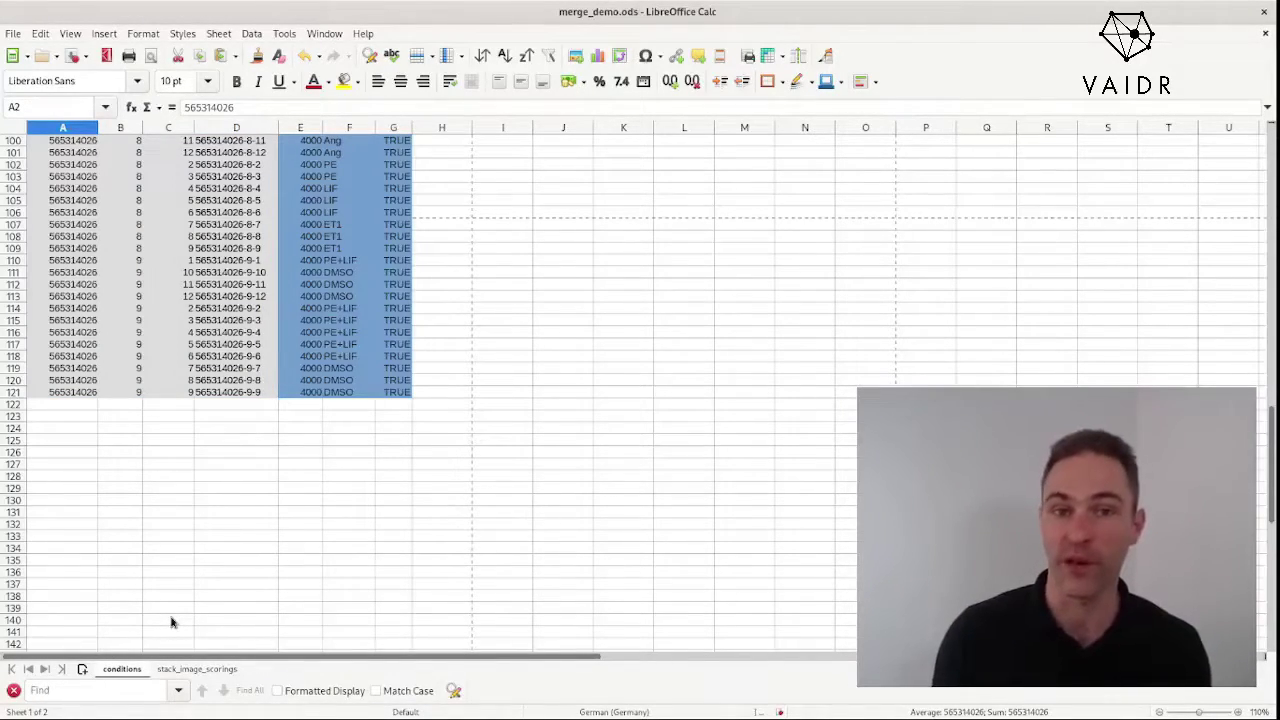
# Start a VLOOKUP formula in O2 of stack_image_scorings with the combined key in D2 as the search criterion
pyautogui.click(197, 669)
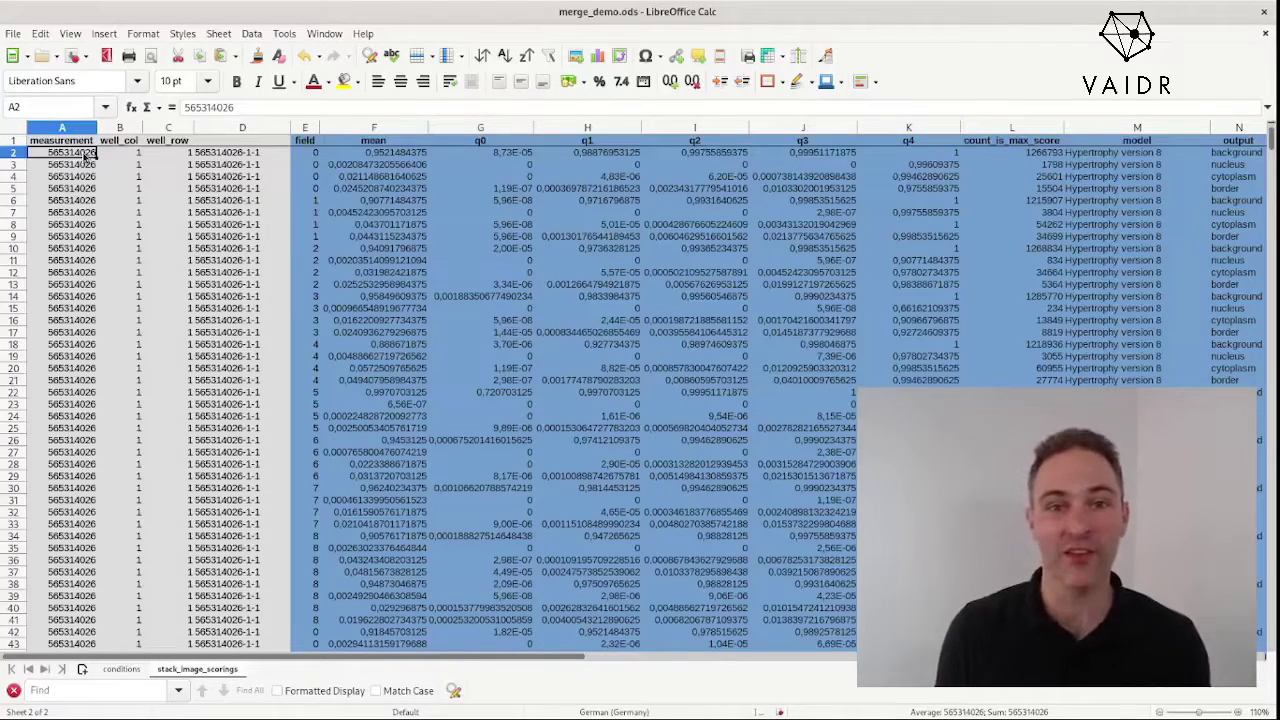
pyautogui.hotkey('ctrl', 'Right')
pyautogui.press('Right')
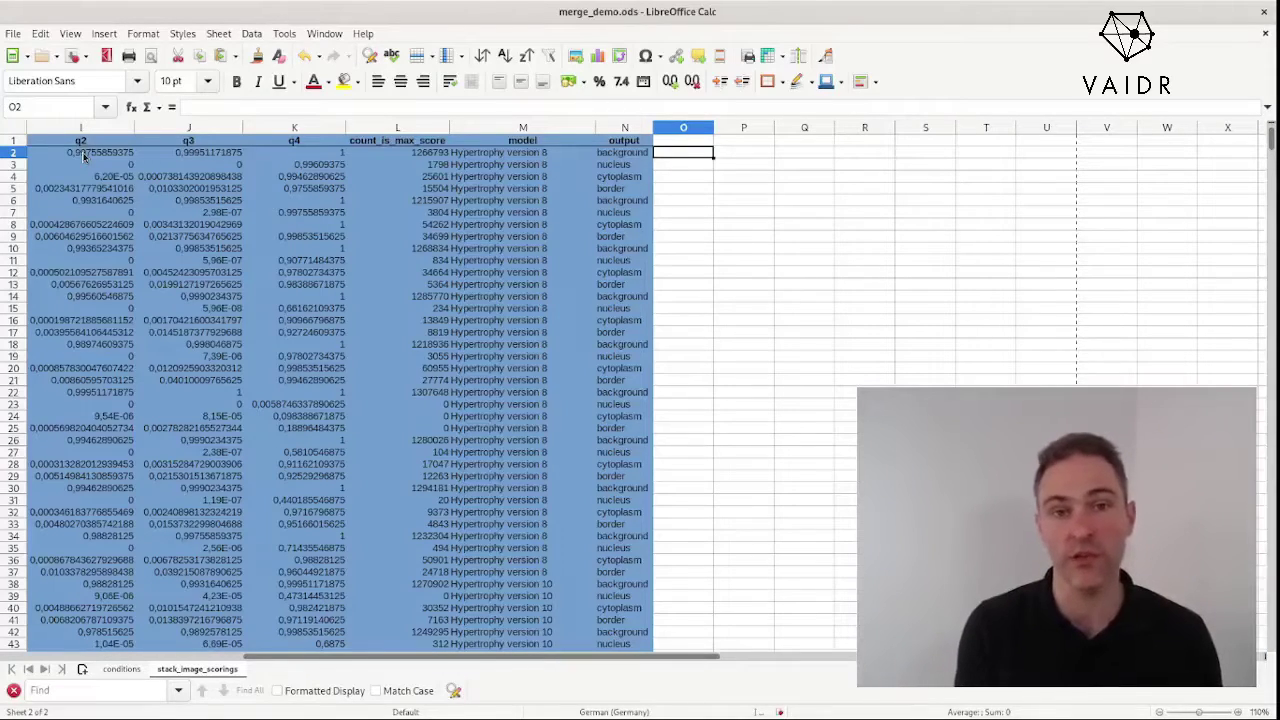
pyautogui.write('=')
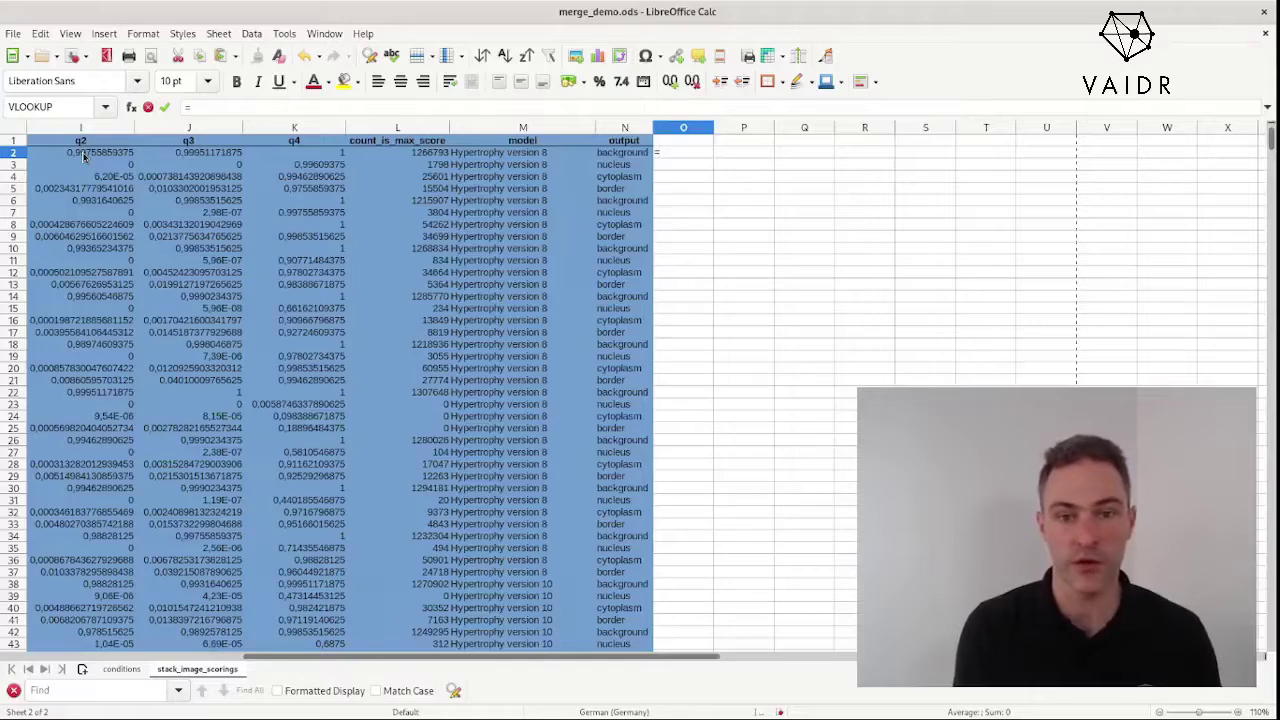
pyautogui.write('VLOOKUP(')
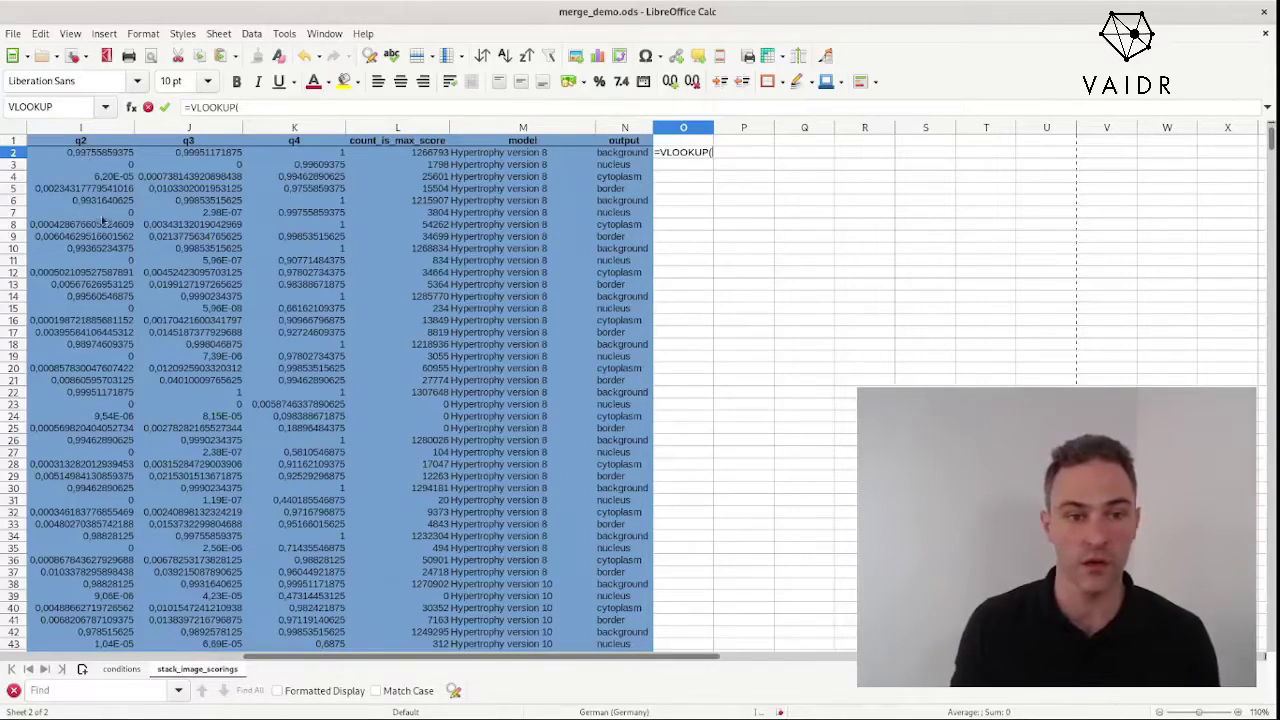
pyautogui.hscroll(-3, 172, 248)
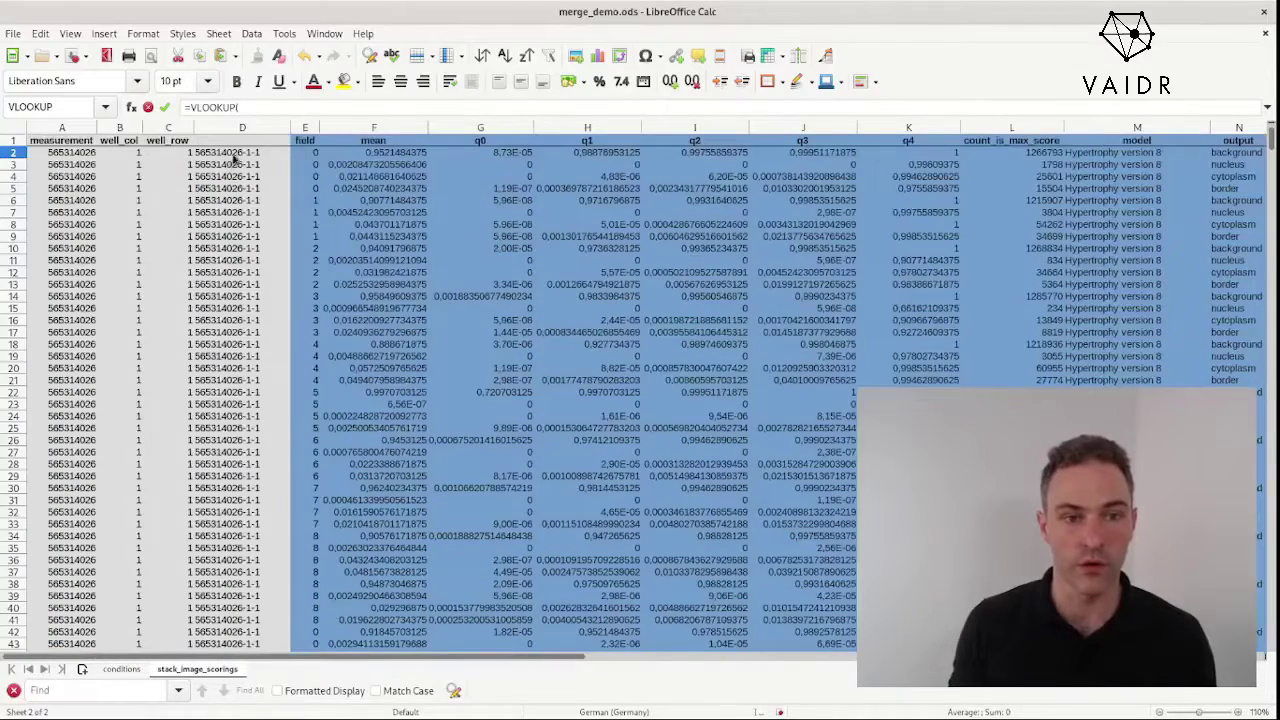
pyautogui.click(235, 155)
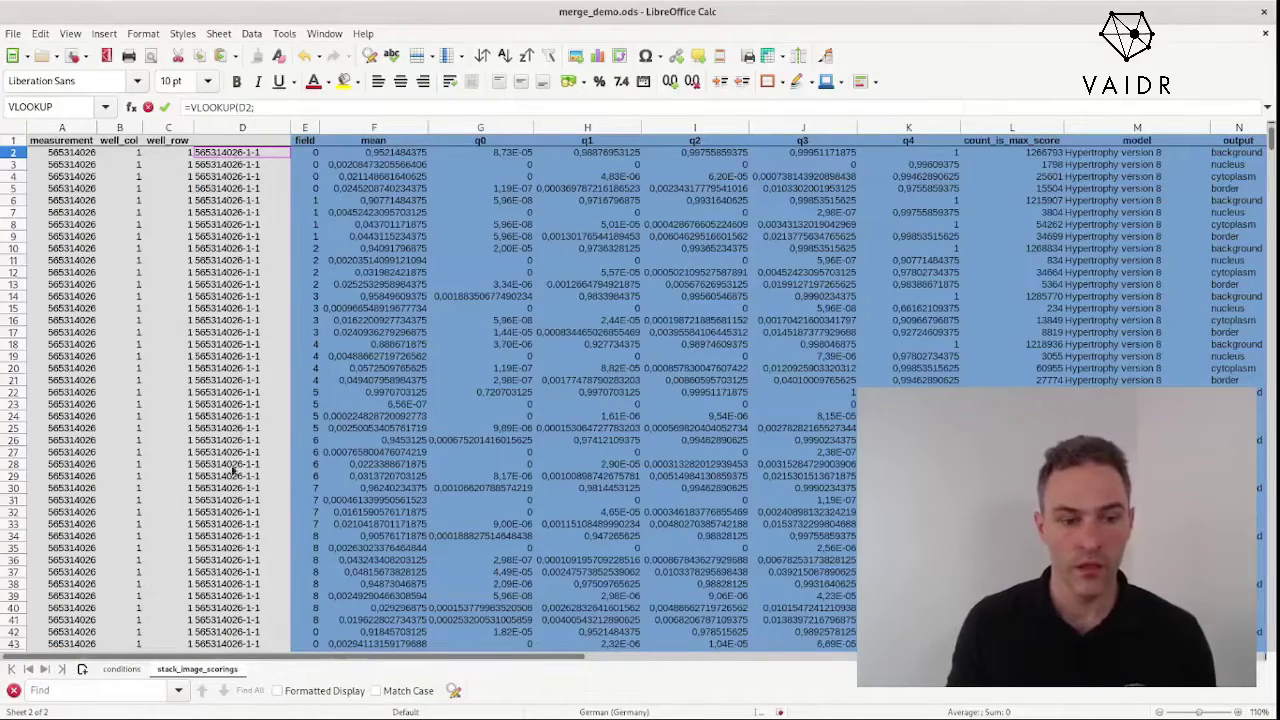
# Complete the VLOOKUP formula with the search range $conditions.D2:F121 and column index 3 to return the treatment
pyautogui.click(121, 669)
pyautogui.scroll(20, 228, 466)
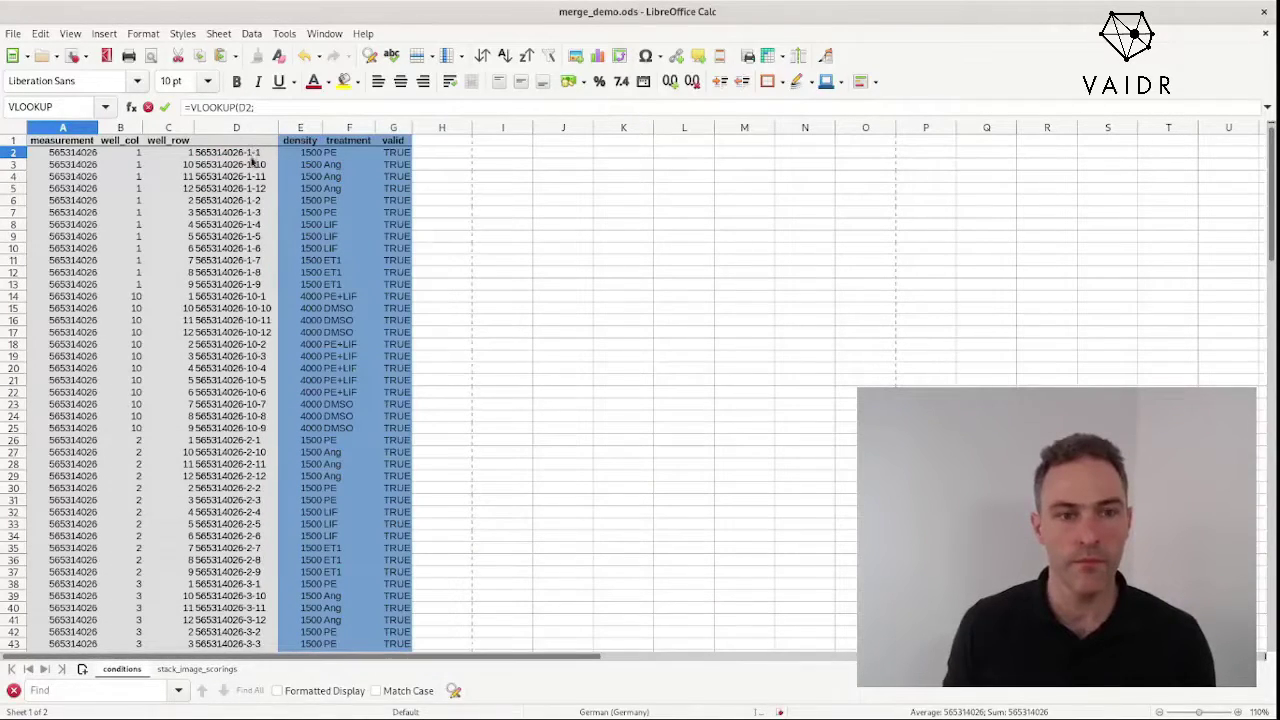
pyautogui.click(255, 153)
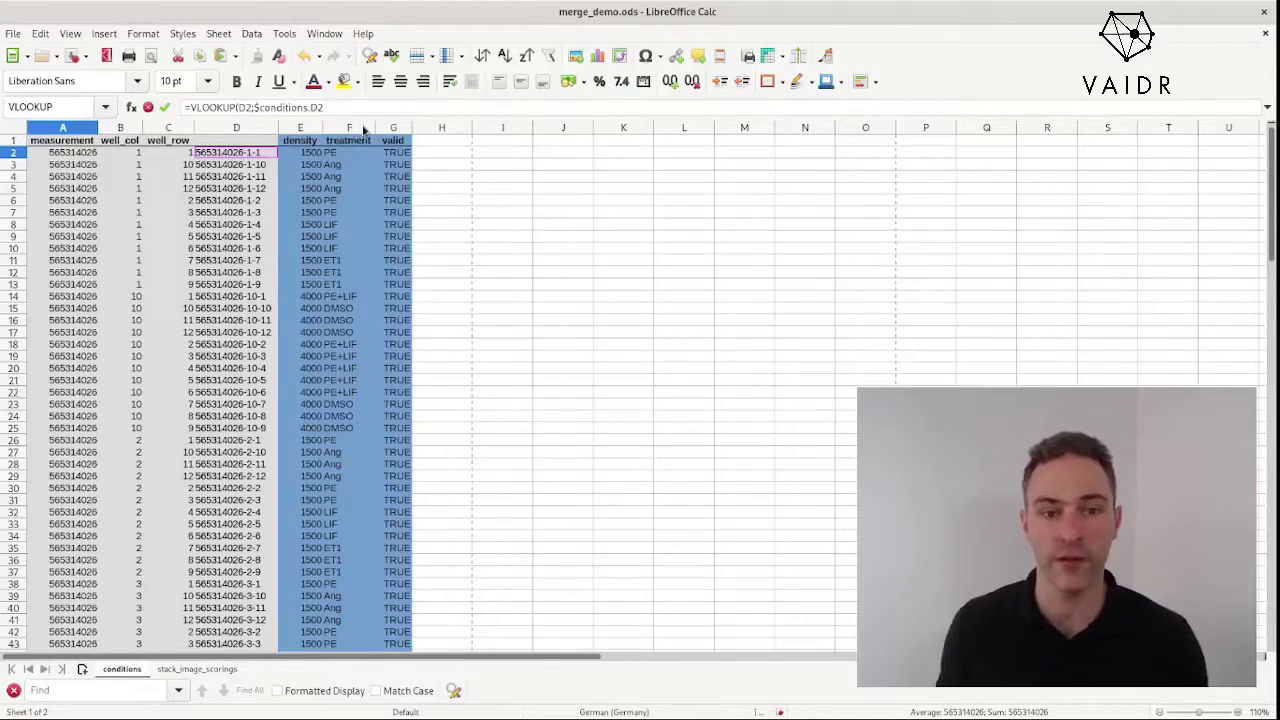
pyautogui.hotkey('shift', 'Right')
pyautogui.hotkey('shift', 'Right')
pyautogui.hotkey('ctrl', 'shift', 'Down')
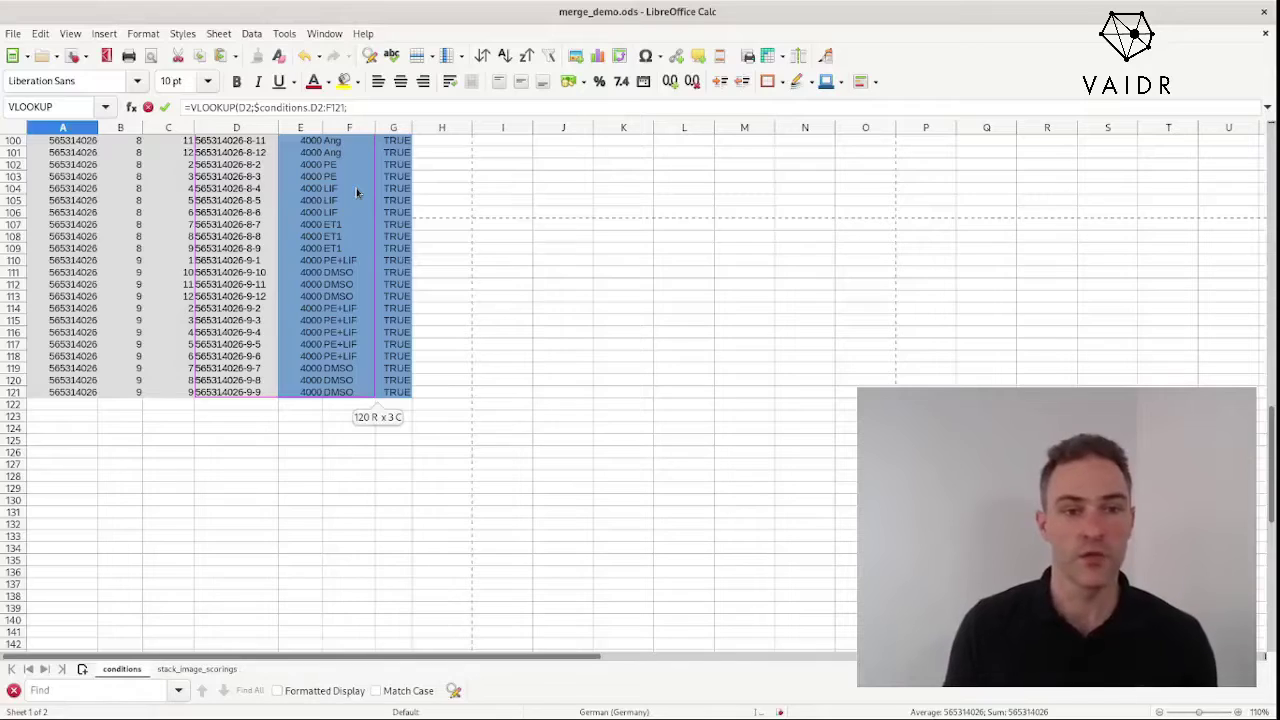
pyautogui.write('3')
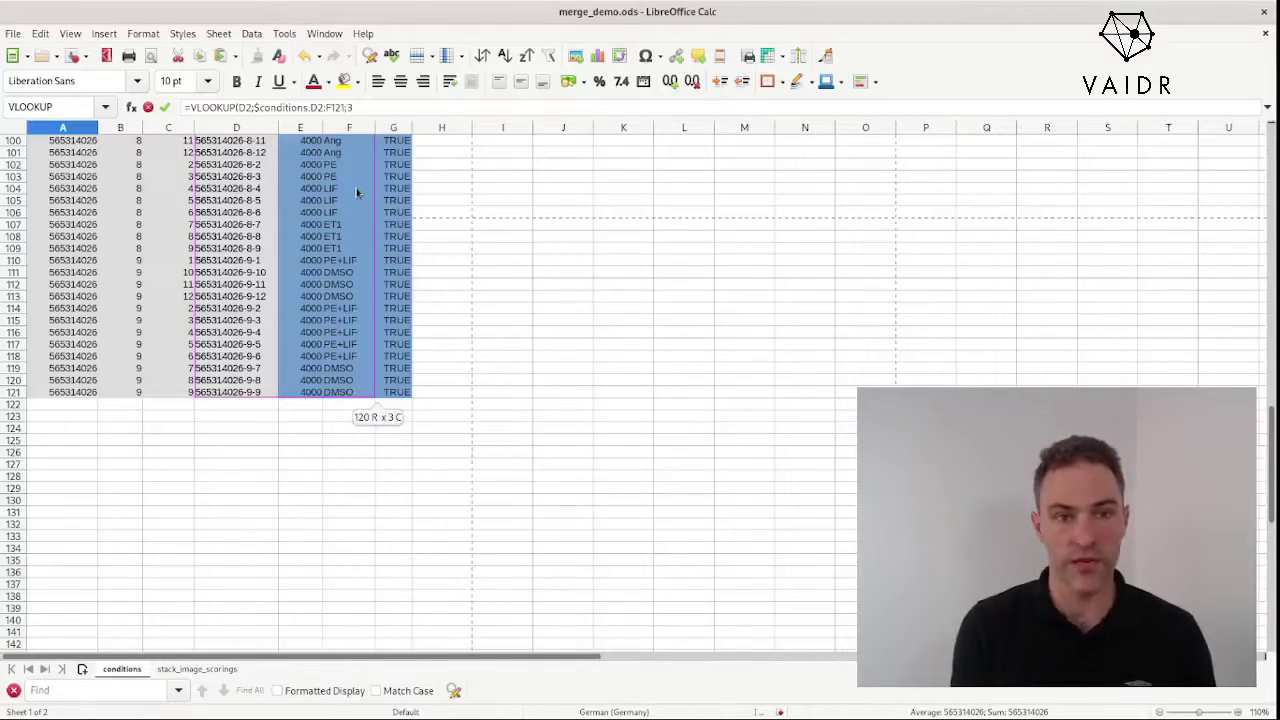
pyautogui.press('Return')
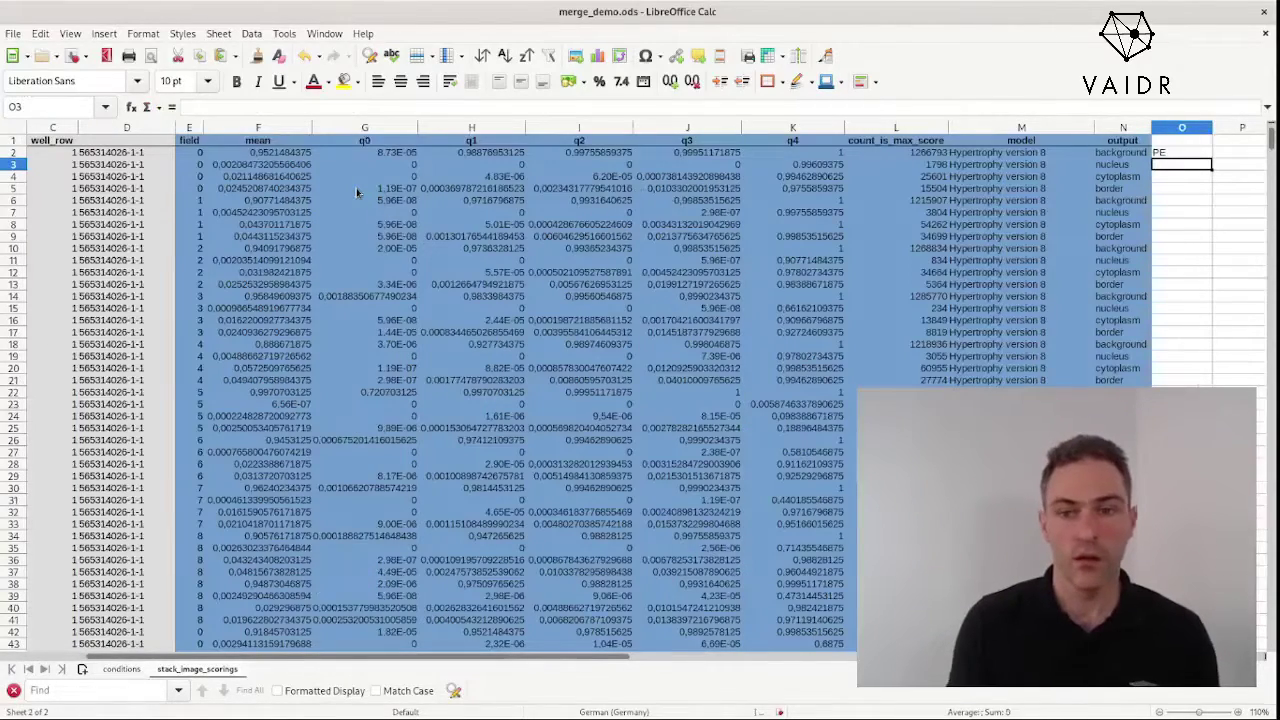
# Make the search range in O2's VLOOKUP formula absolute as $conditions.$D$2:$F$121
pyautogui.click(1196, 153)
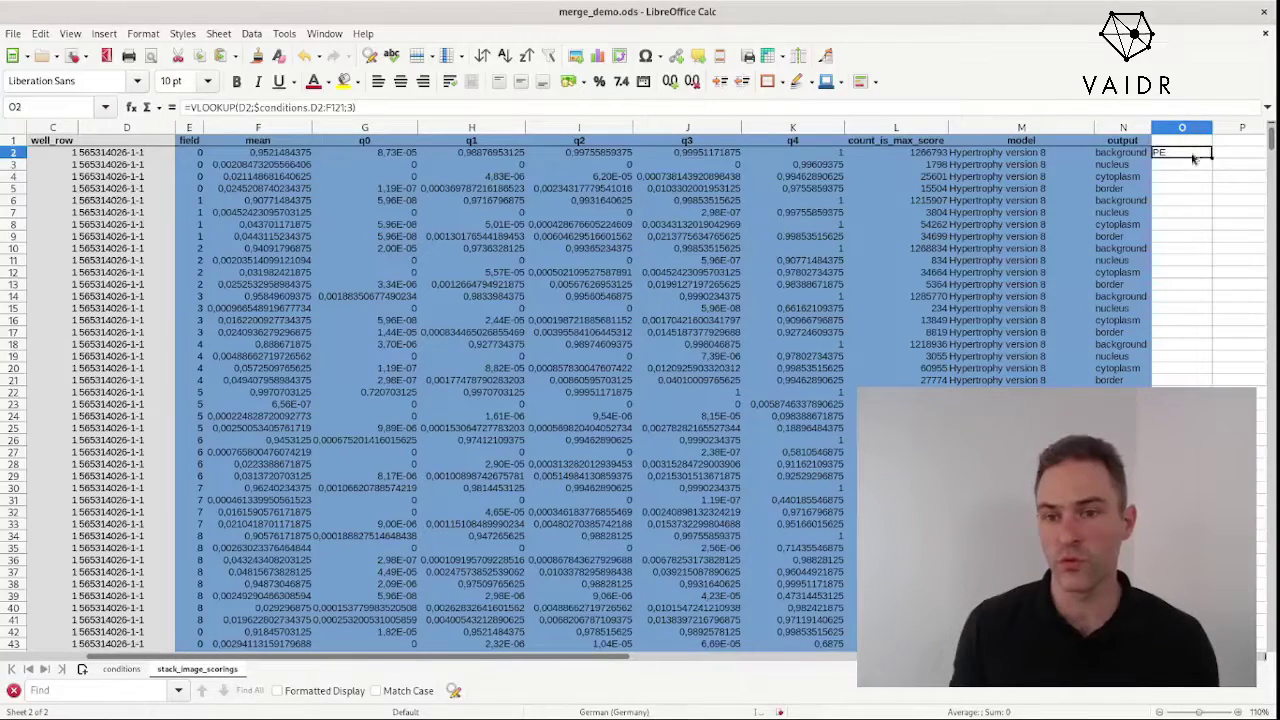
pyautogui.click(311, 108)
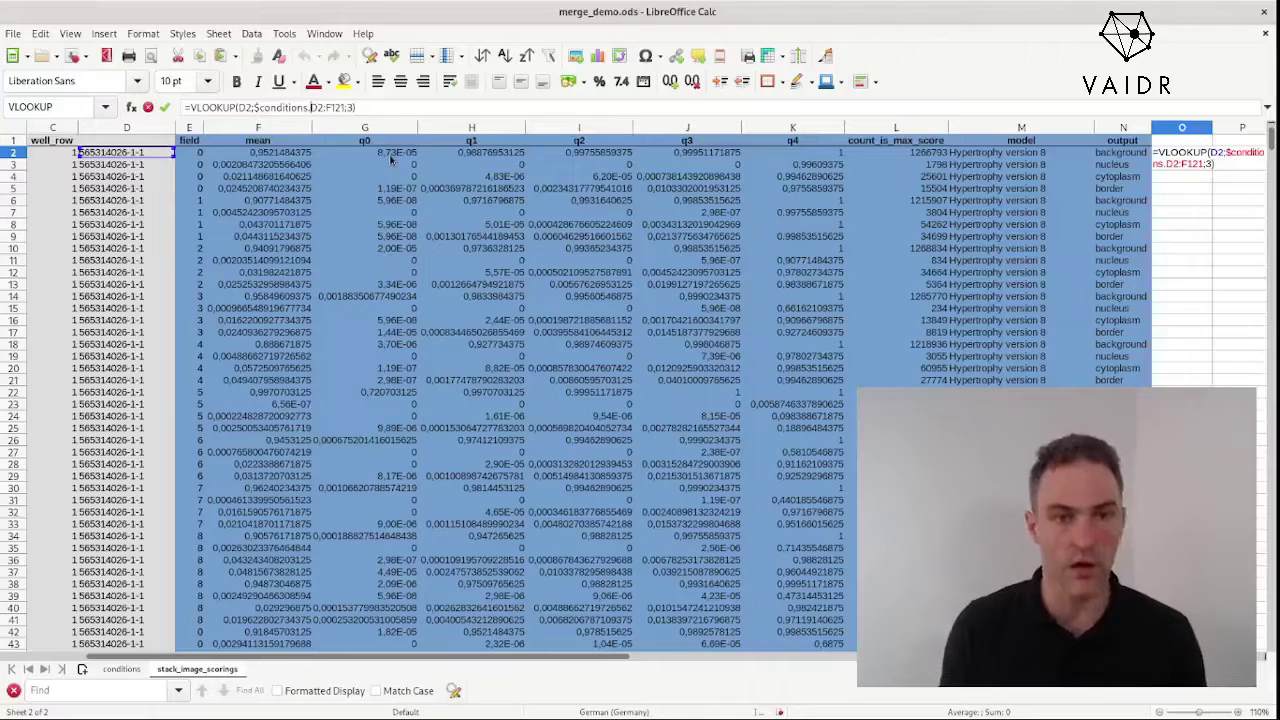
pyautogui.write('$')
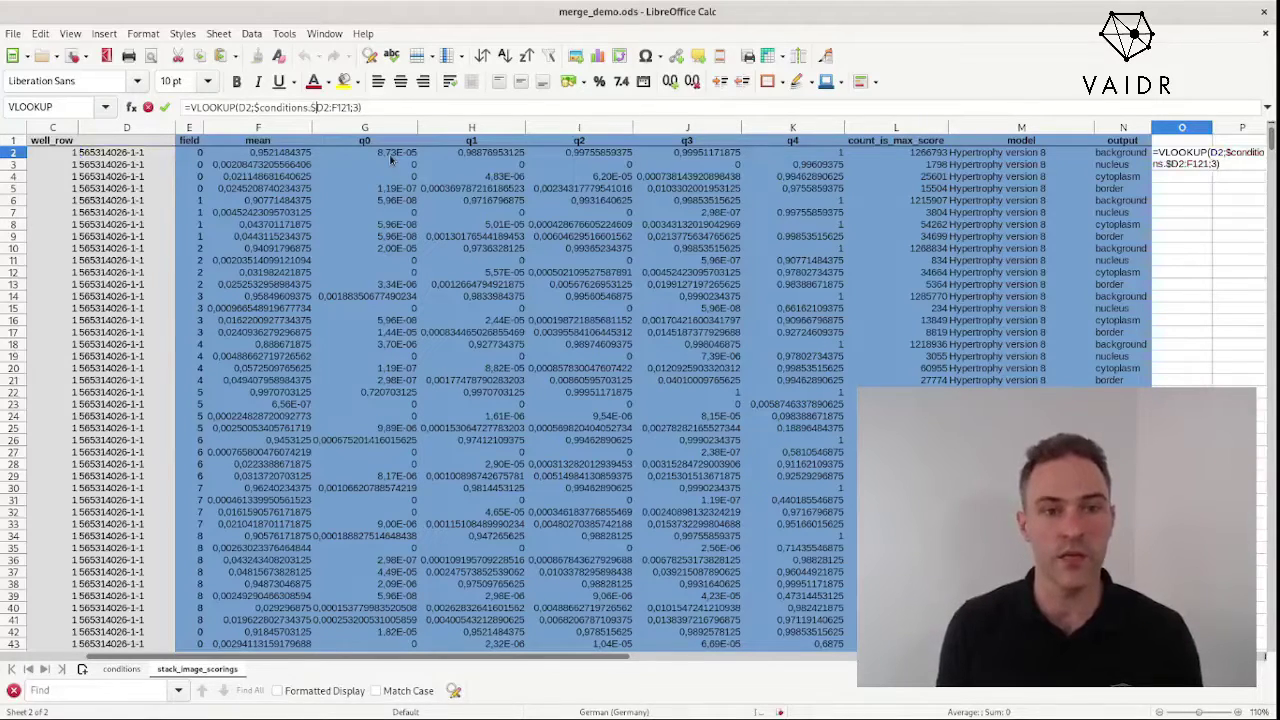
pyautogui.press('Right')
pyautogui.write('$')
pyautogui.press('Right')
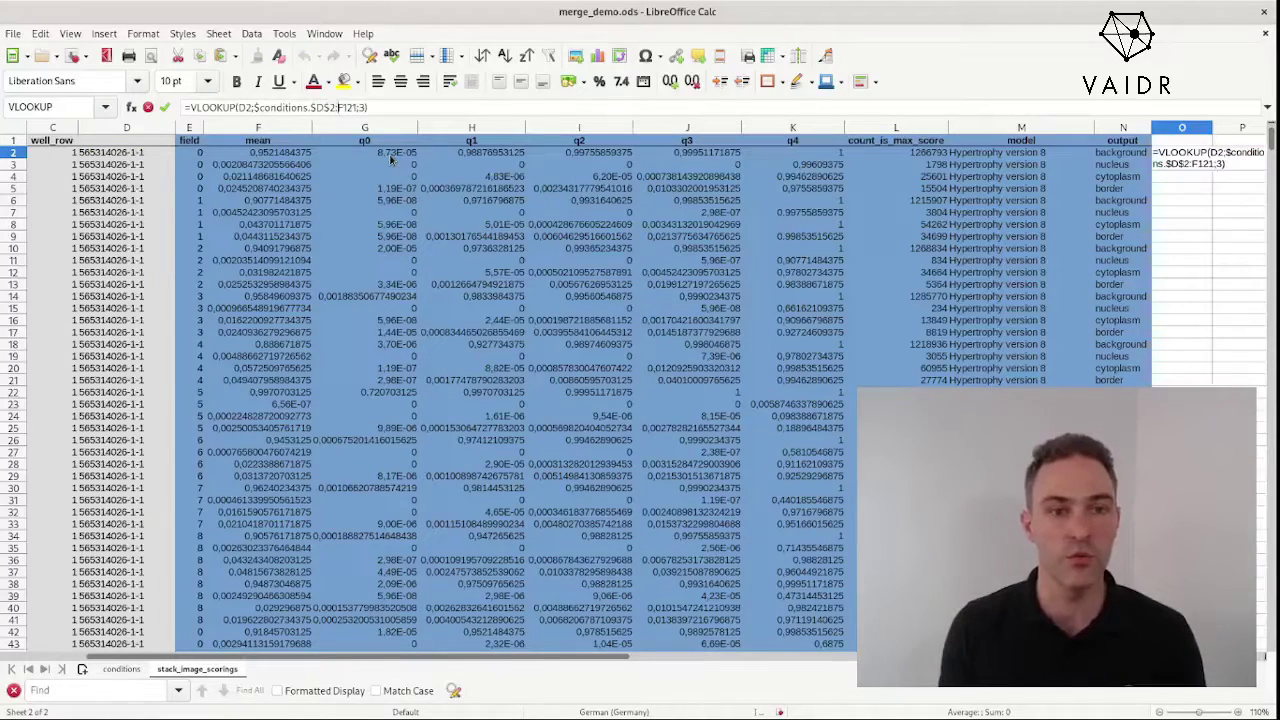
pyautogui.write('$')
pyautogui.press('Right')
pyautogui.write('$')
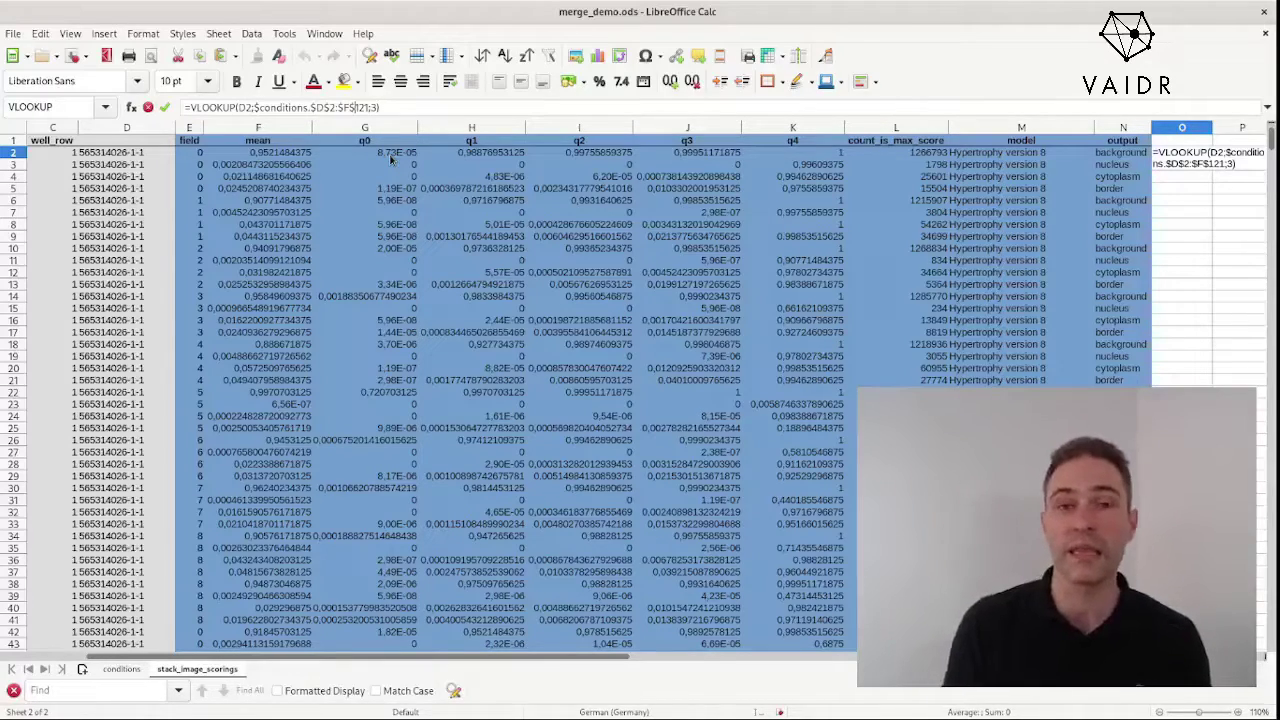
pyautogui.press('Return')
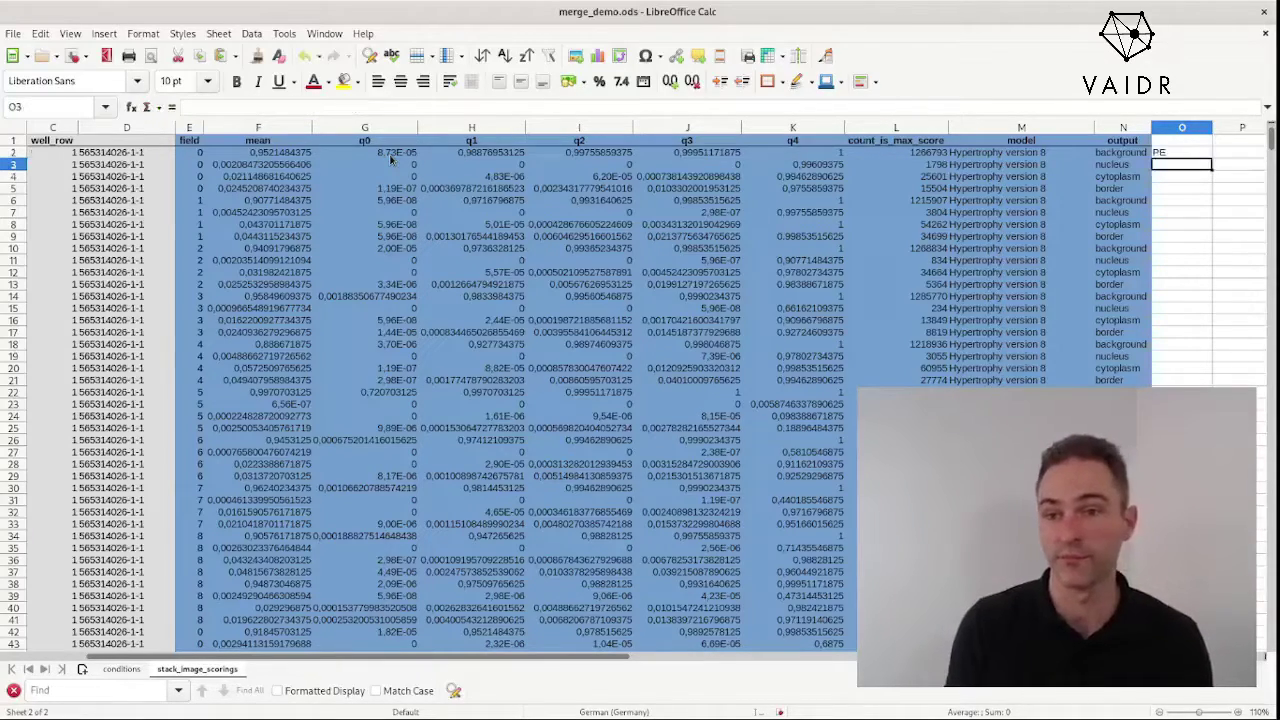
# Fill the VLOOKUP formula from O2 down through O8965
pyautogui.press('Up')
pyautogui.press('Up')
pyautogui.press('Down')
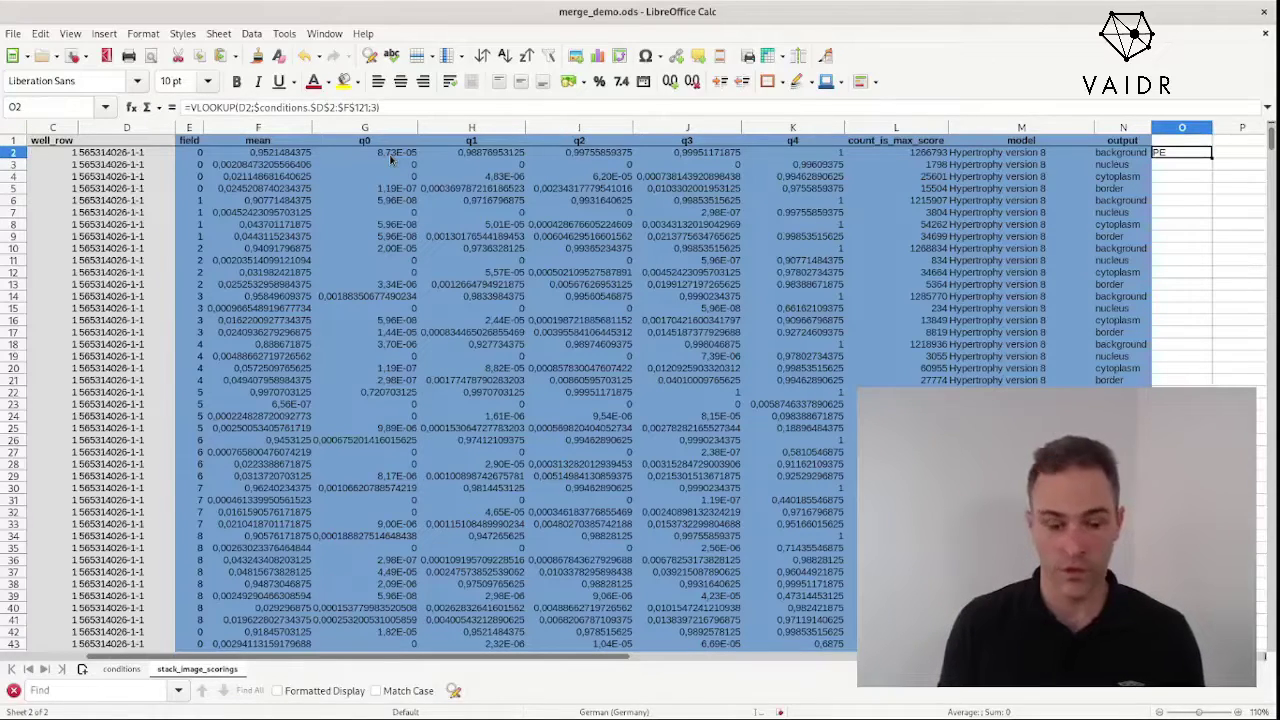
pyautogui.hotkey('ctrl', 'shift', 'End')
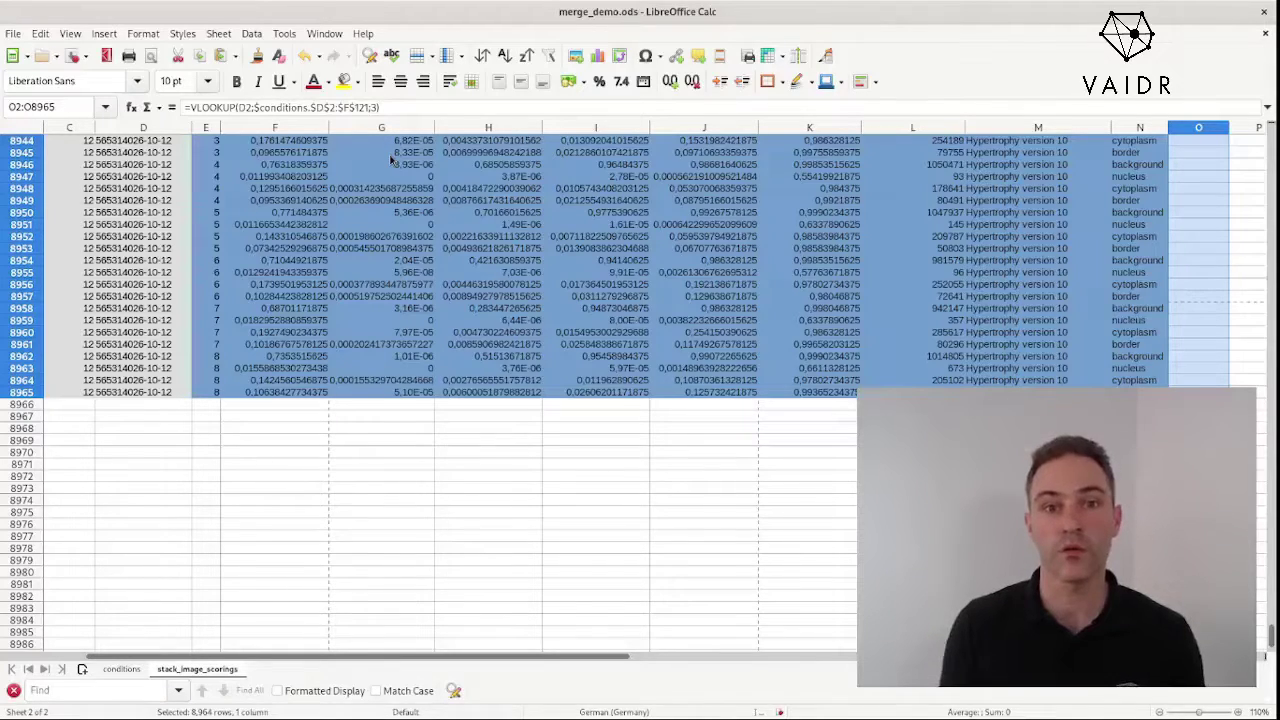
pyautogui.hotkey('ctrl', 'd')
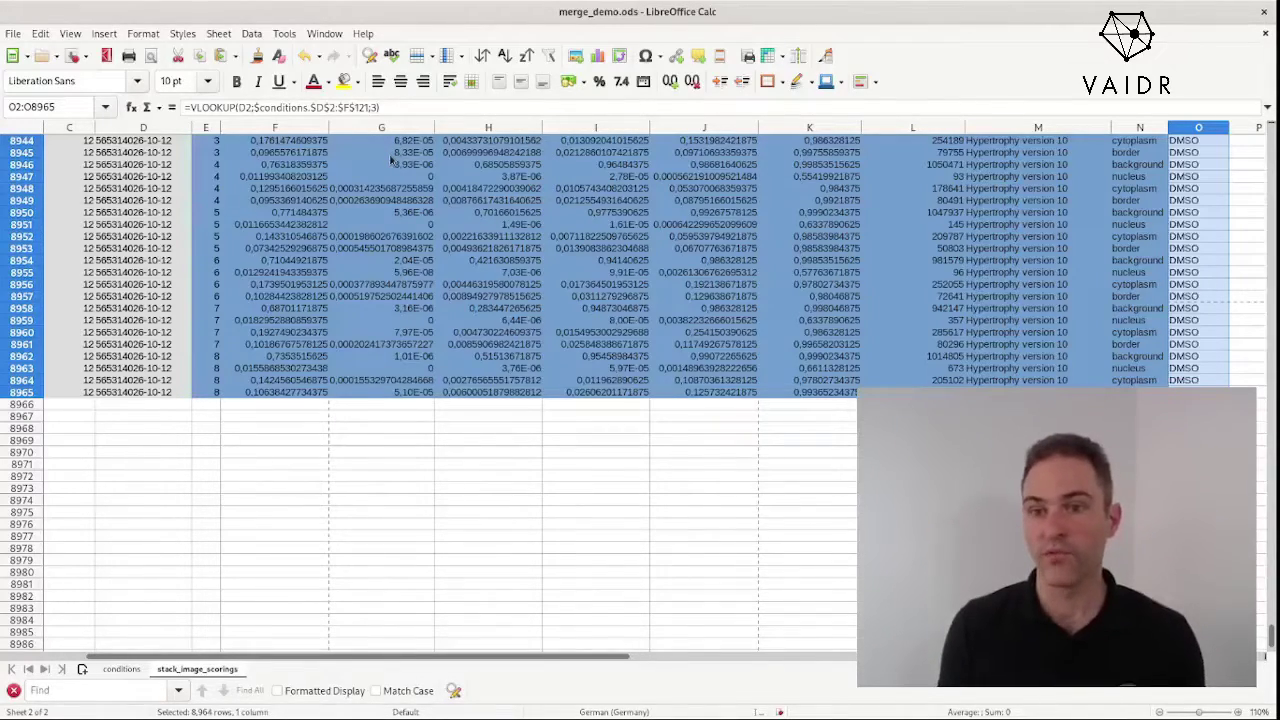